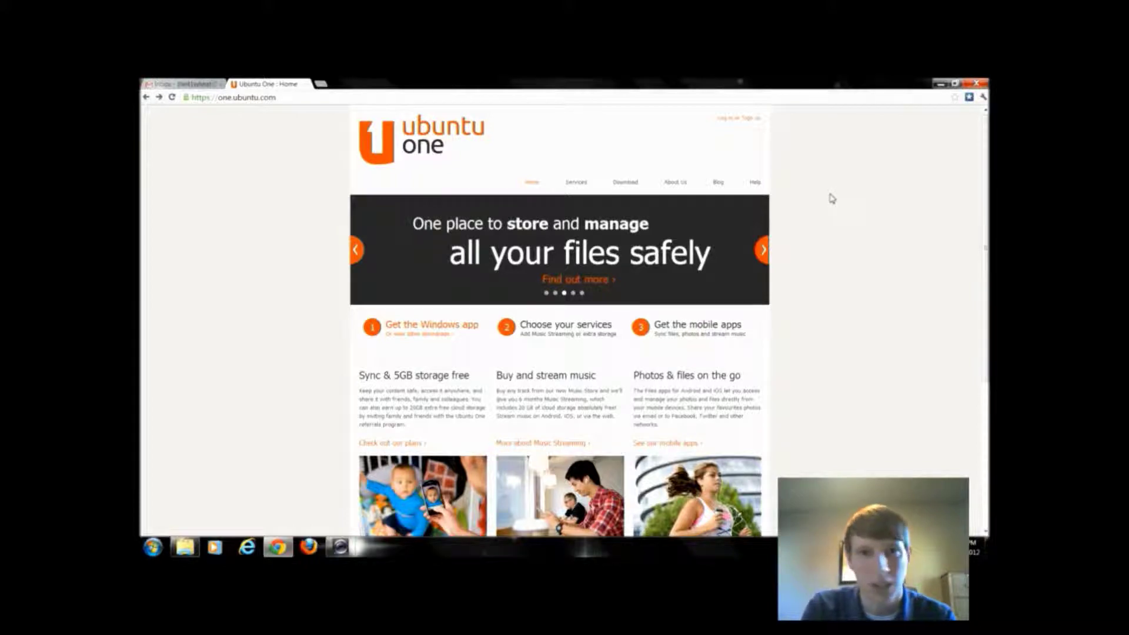
Start a new Ubuntu One account, entering the full name and the e-mail address.
left_click(751, 119)
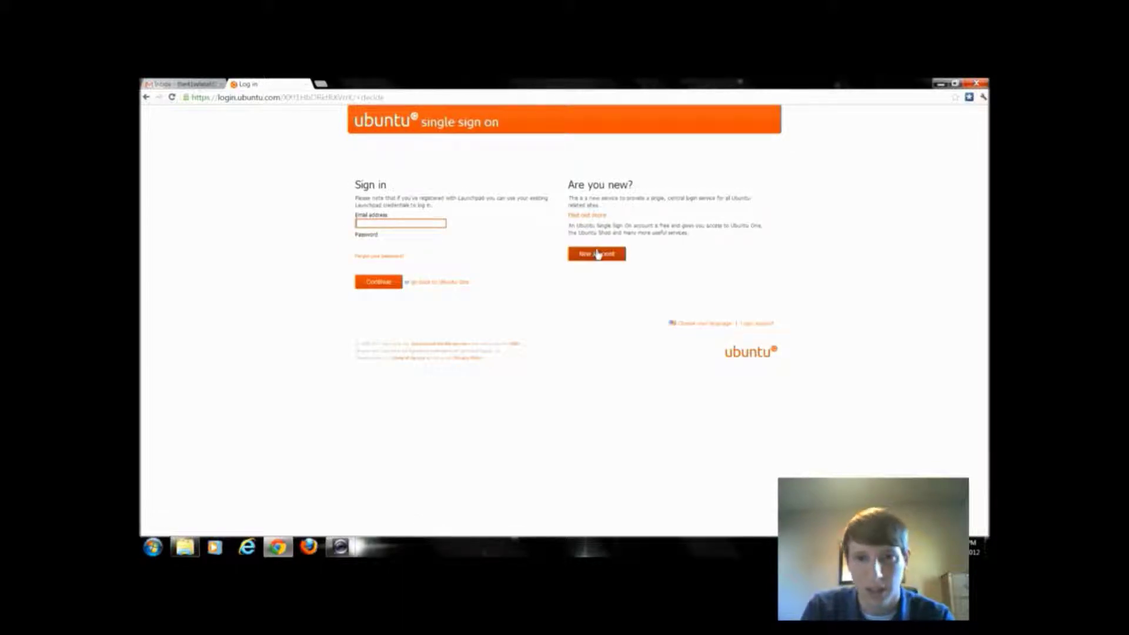
left_click(598, 254)
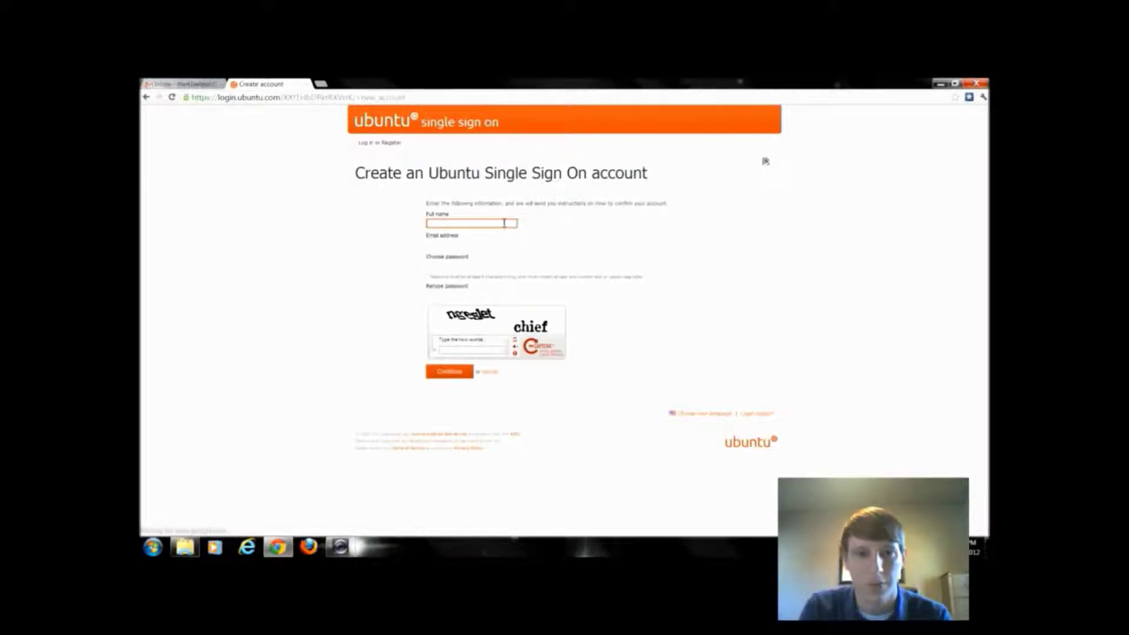
type("The")
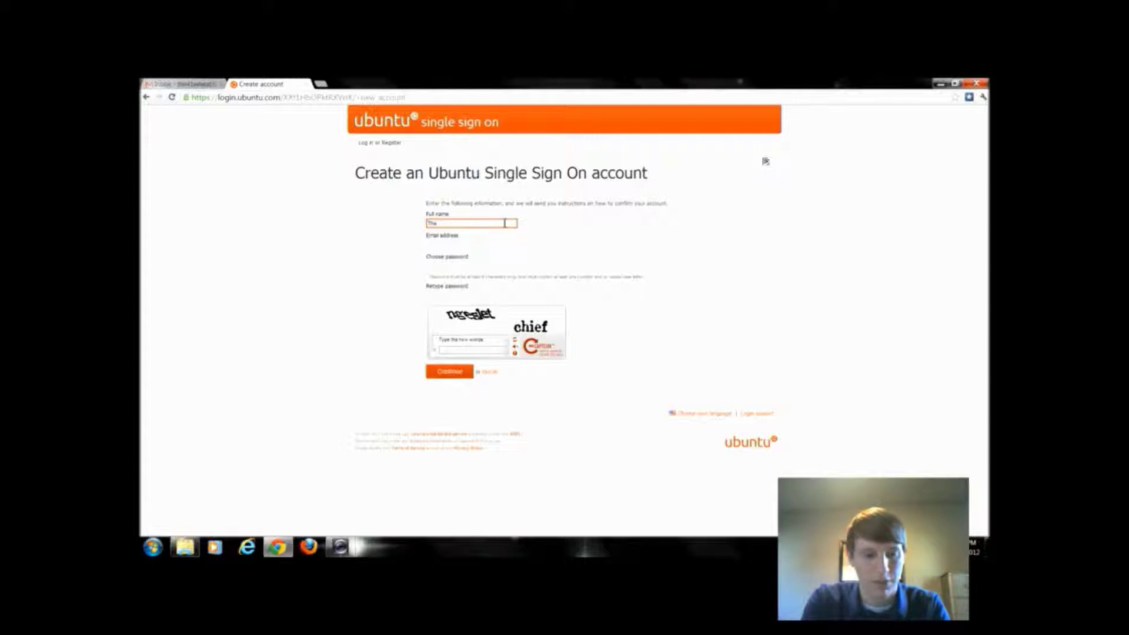
type("ITWhat")
key("Tab")
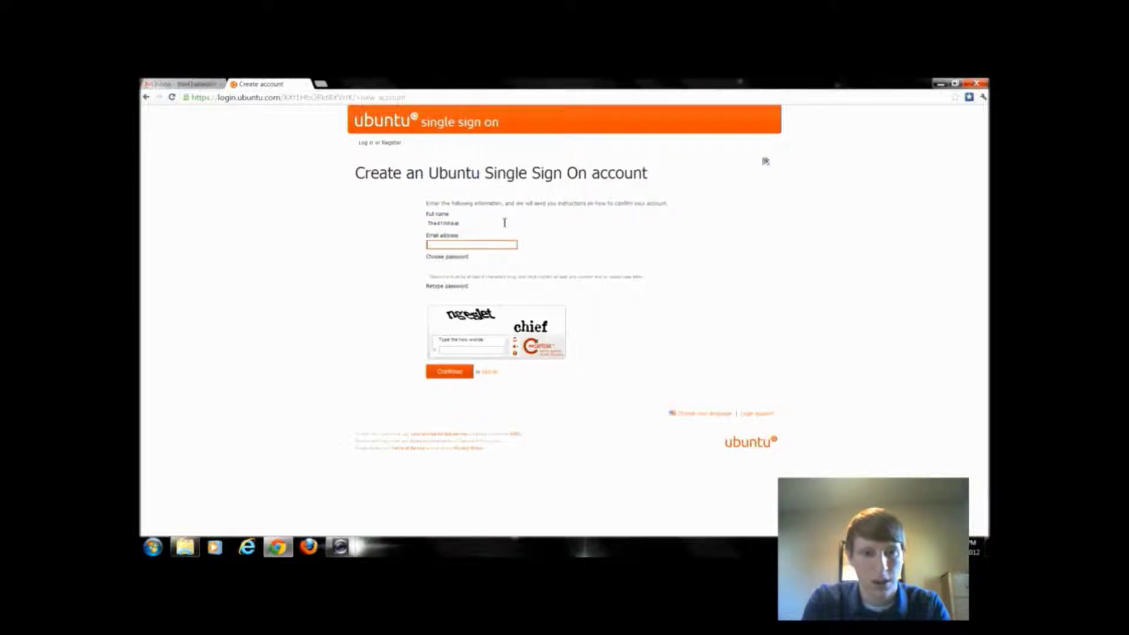
type("the41wheat")
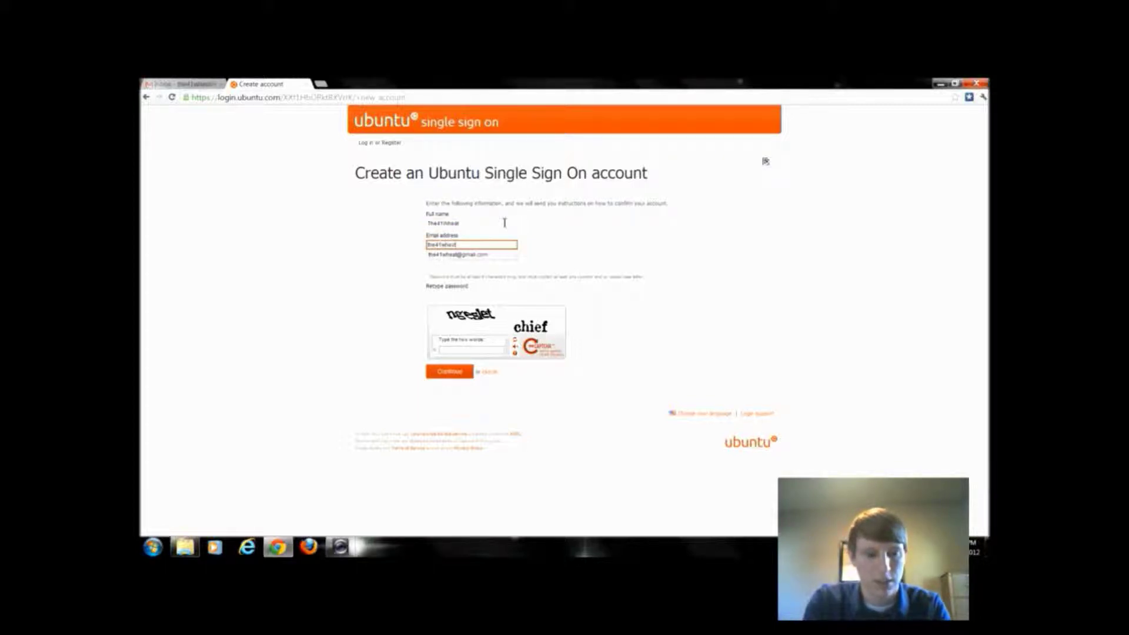
key("Down")
key("Tab")
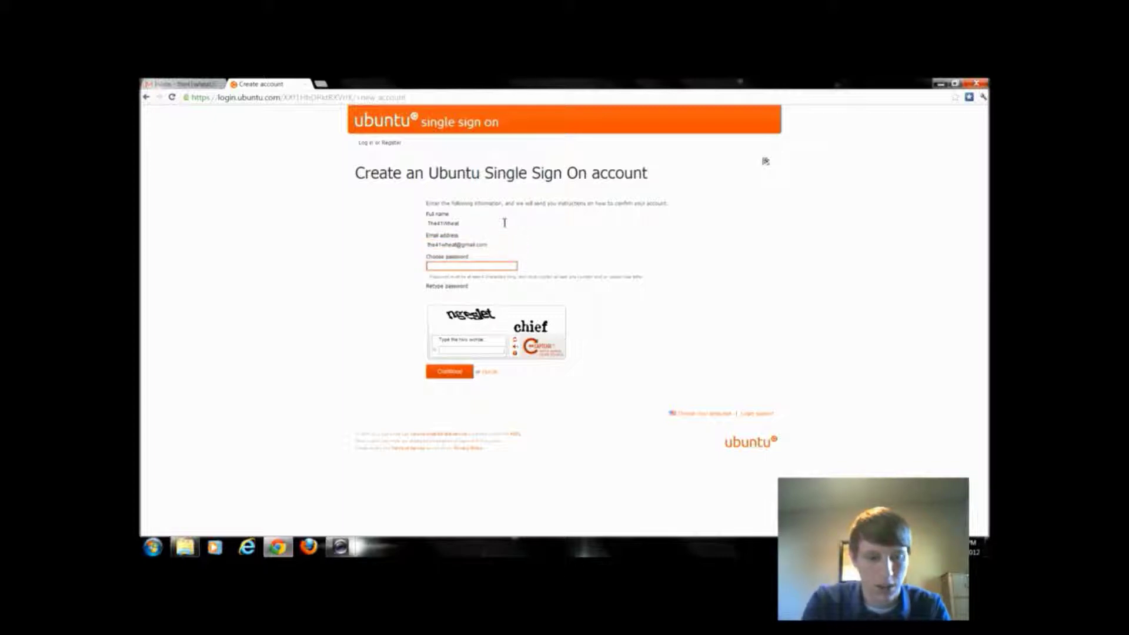
Enter and retype the account password, fill in the captcha words, and submit the registration.
type("p")
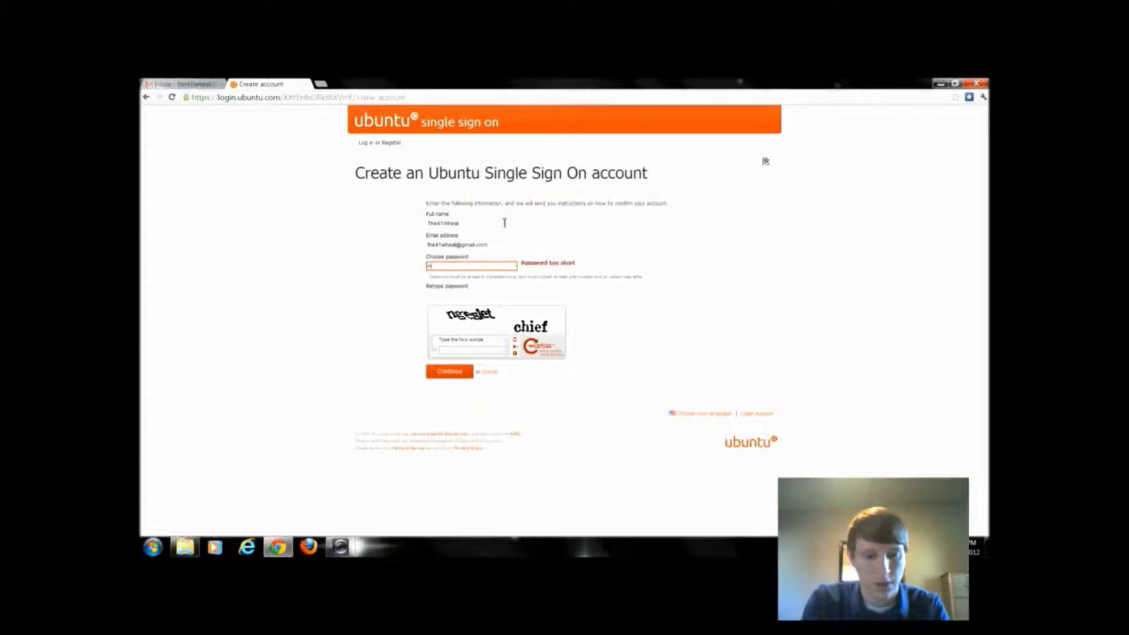
type("*******")
key("Tab")
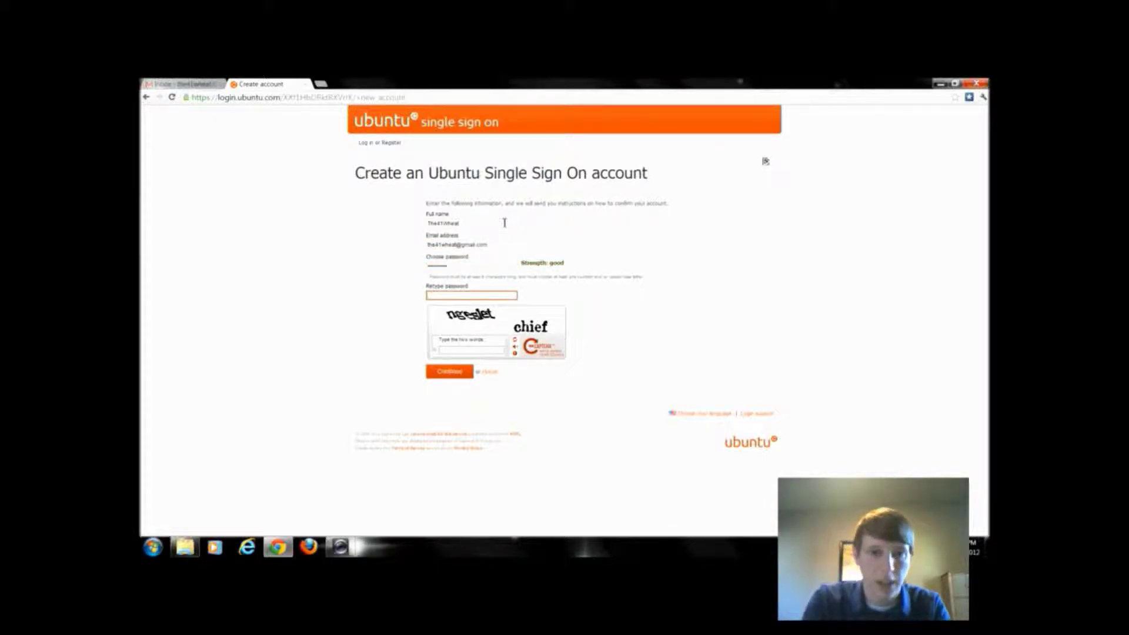
type("*****")
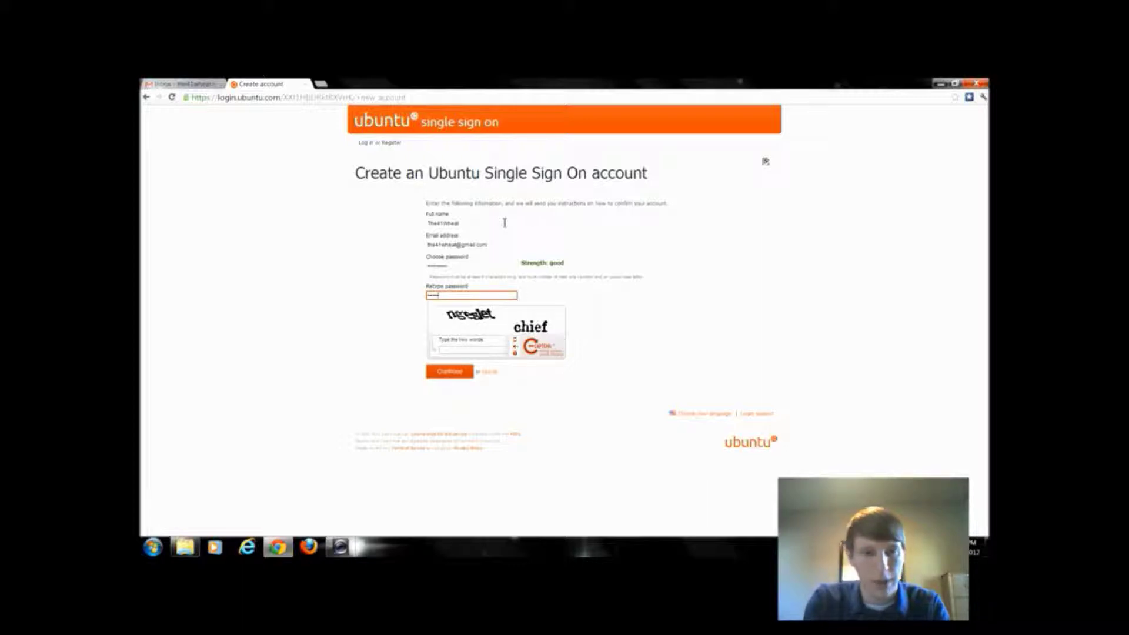
key("Tab")
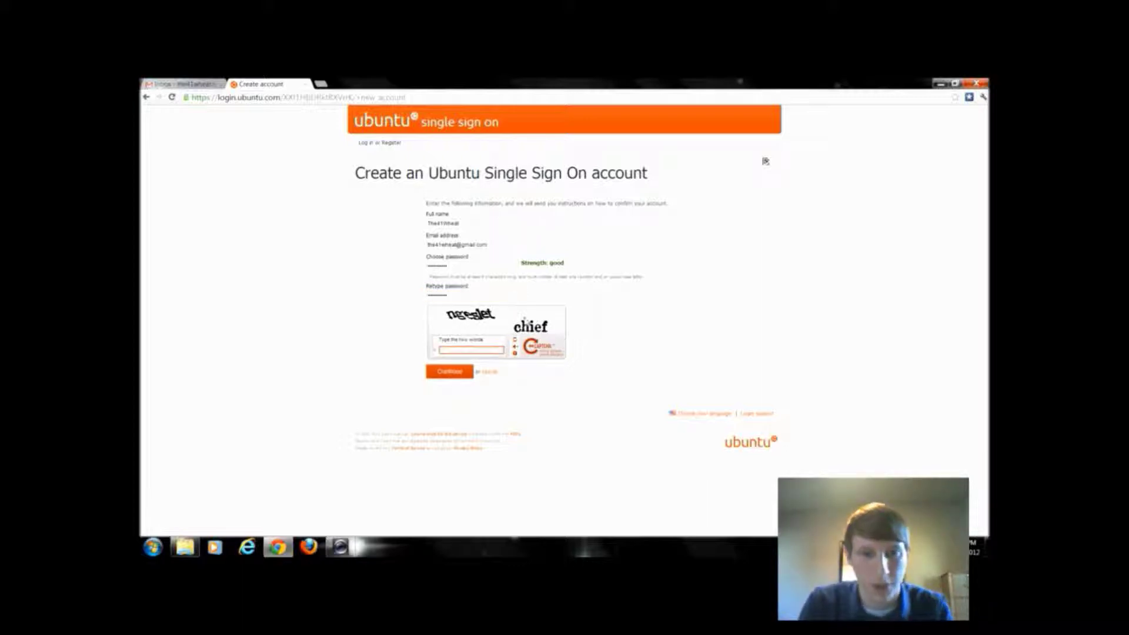
type("nge")
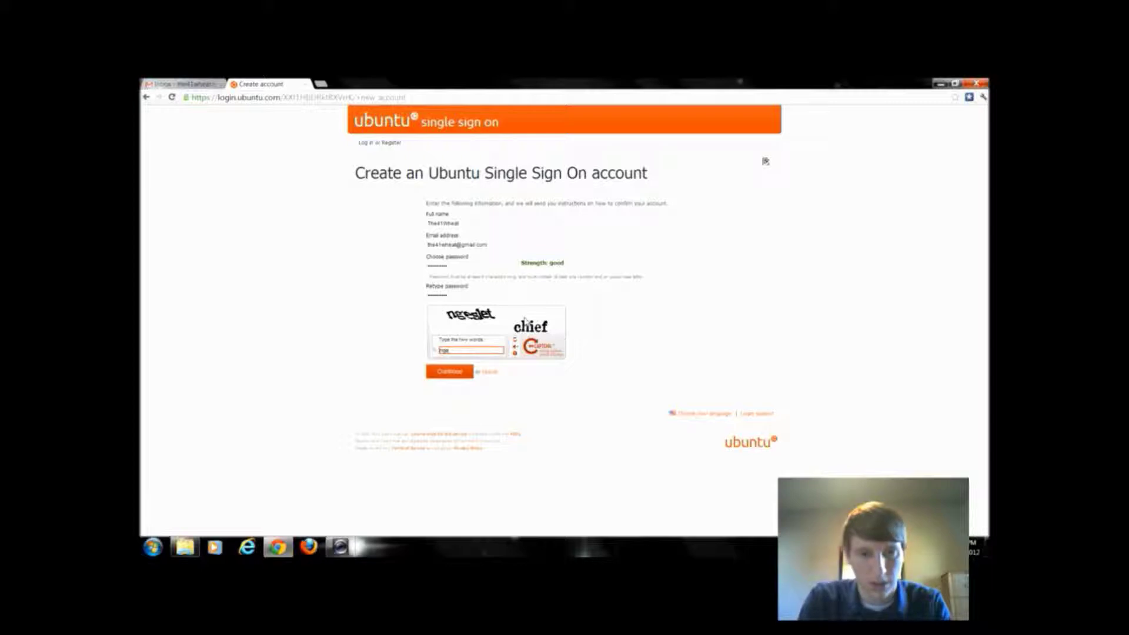
type("sl")
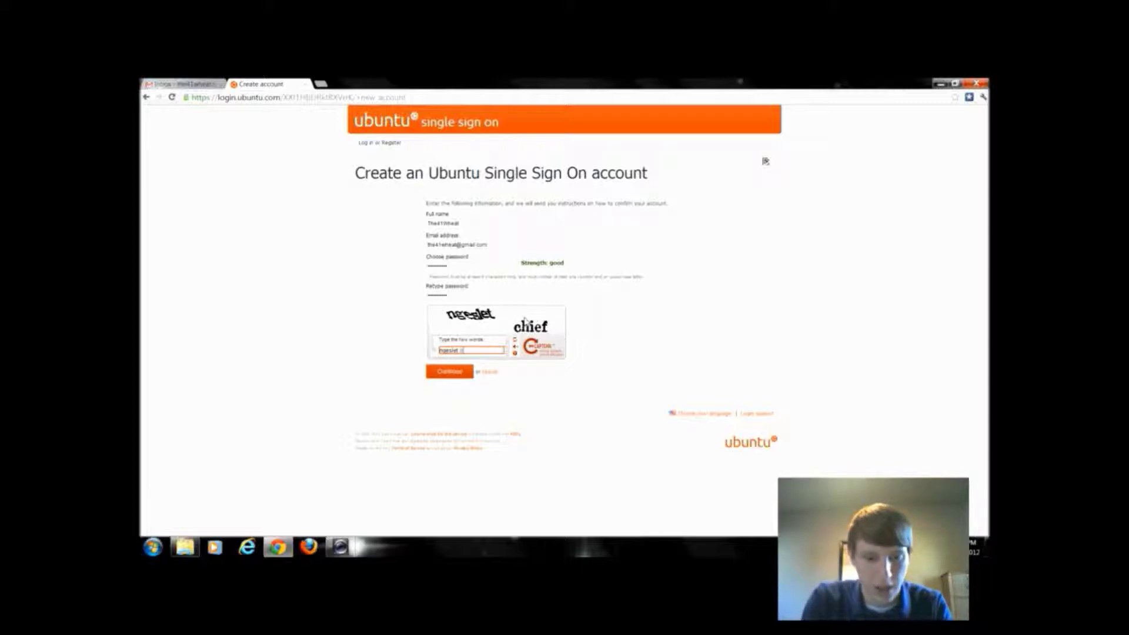
type("et chief")
left_click(453, 372)
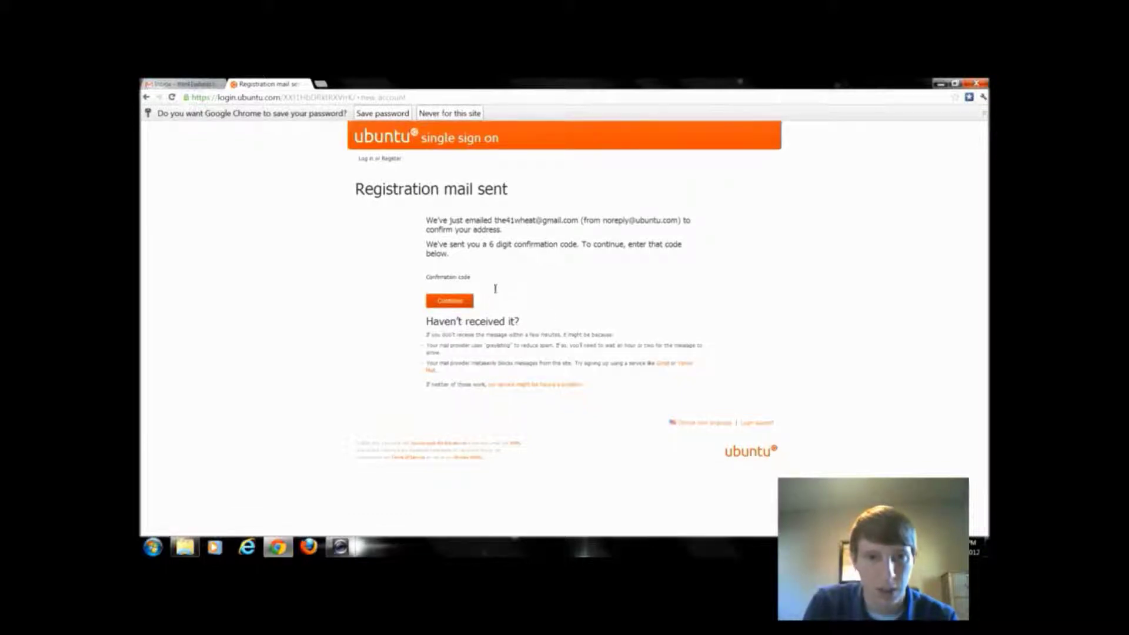
Copy the confirmation code from the registration e-mail in the inbox, then return to the registration page.
left_click(429, 113)
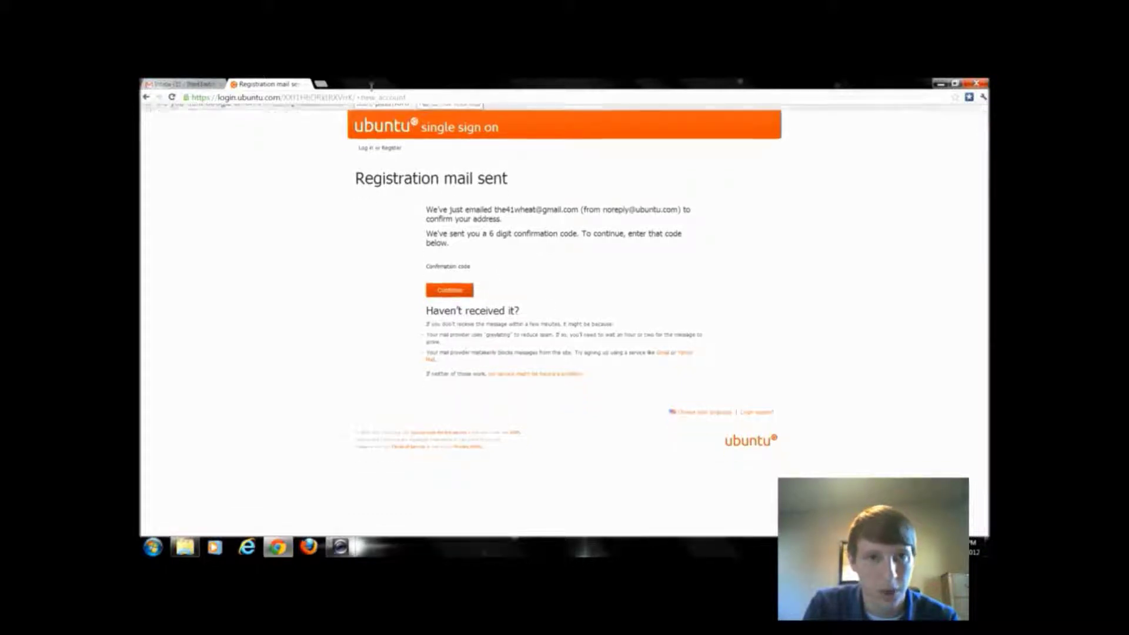
left_click(157, 83)
left_click(415, 222)
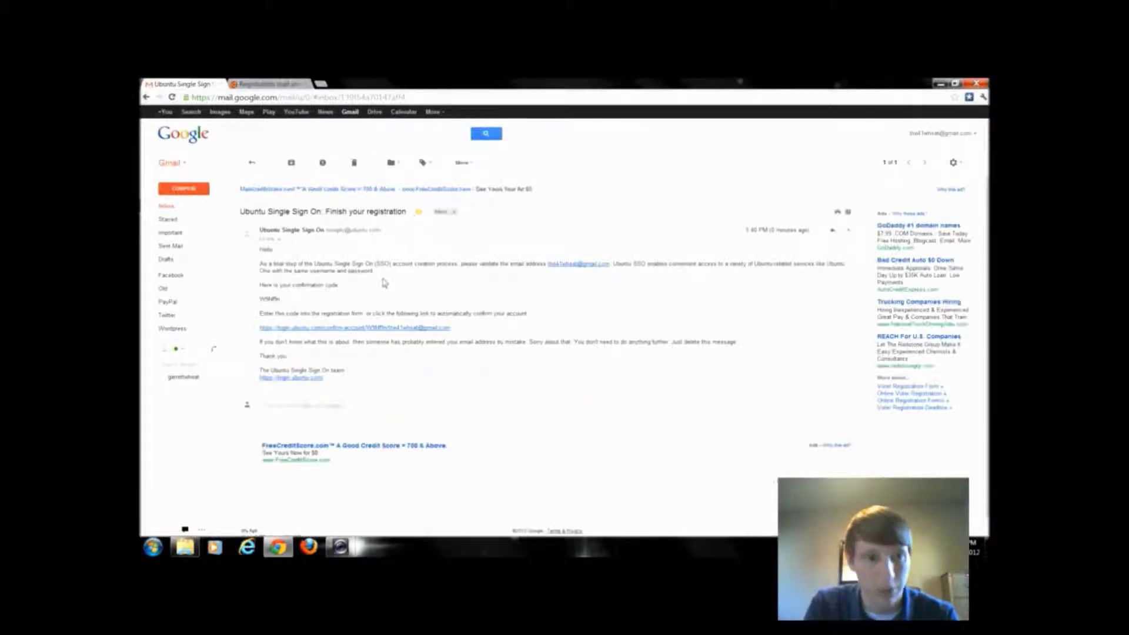
double_click(273, 300)
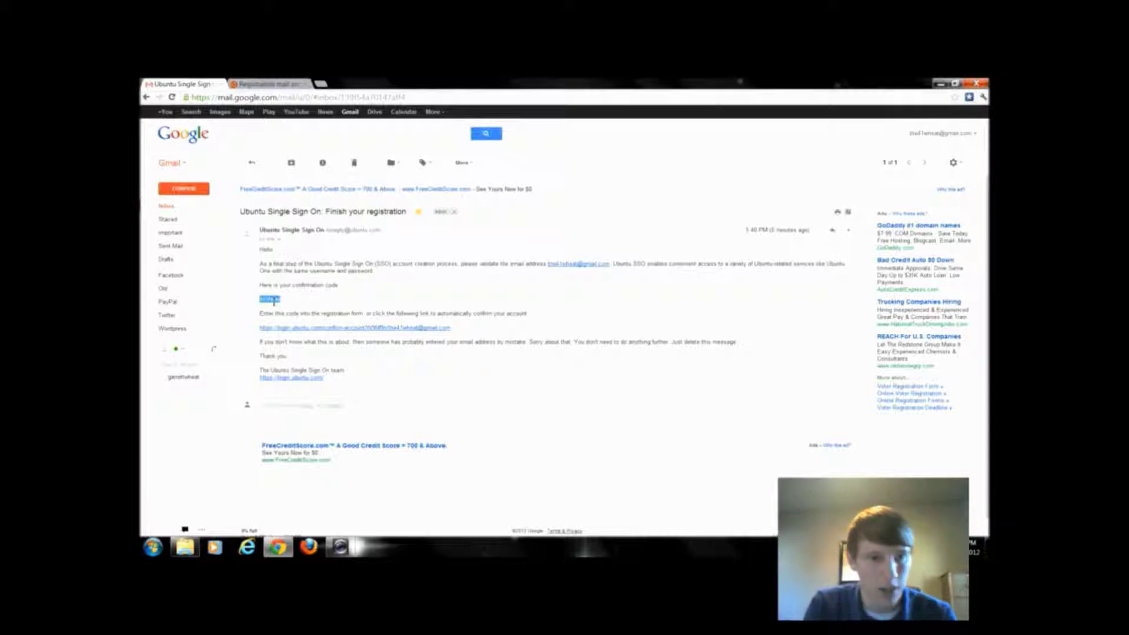
left_click(272, 83)
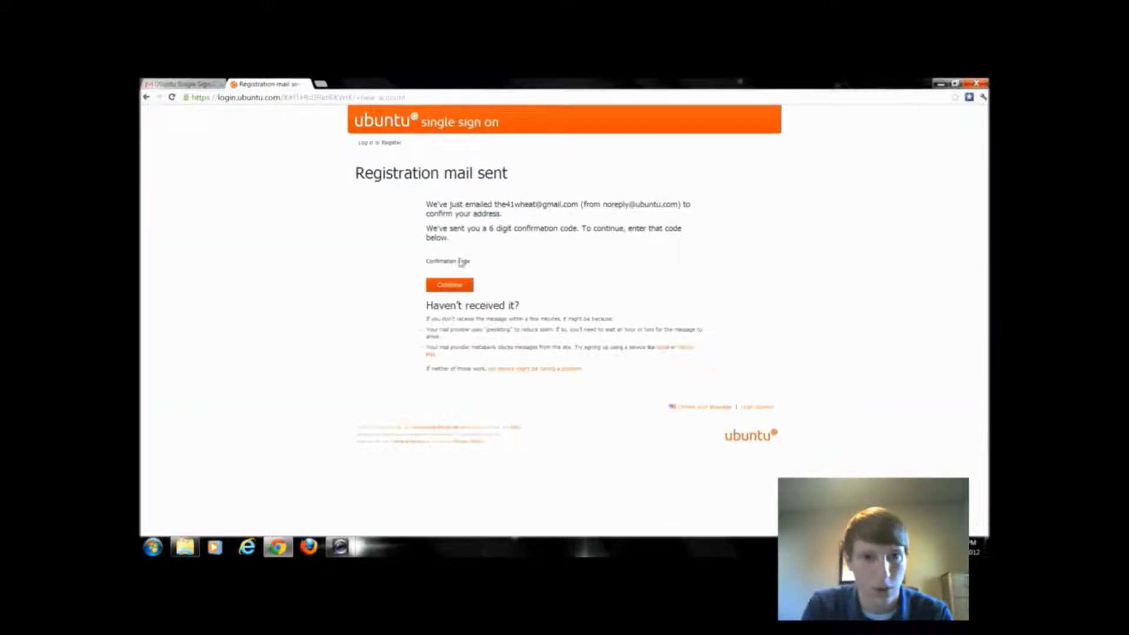
Paste the copied code into Confirmation code, continue, and accept the terms with Agree & Subscribe.
left_click(463, 268)
key("ctrl+v")
left_click(459, 286)
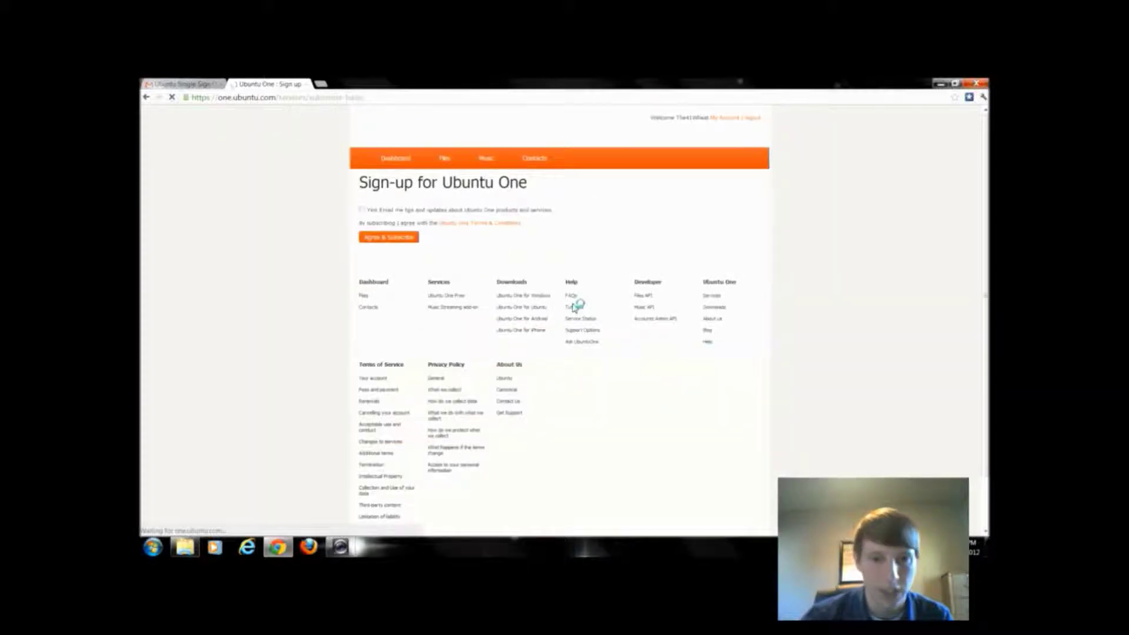
left_click(391, 238)
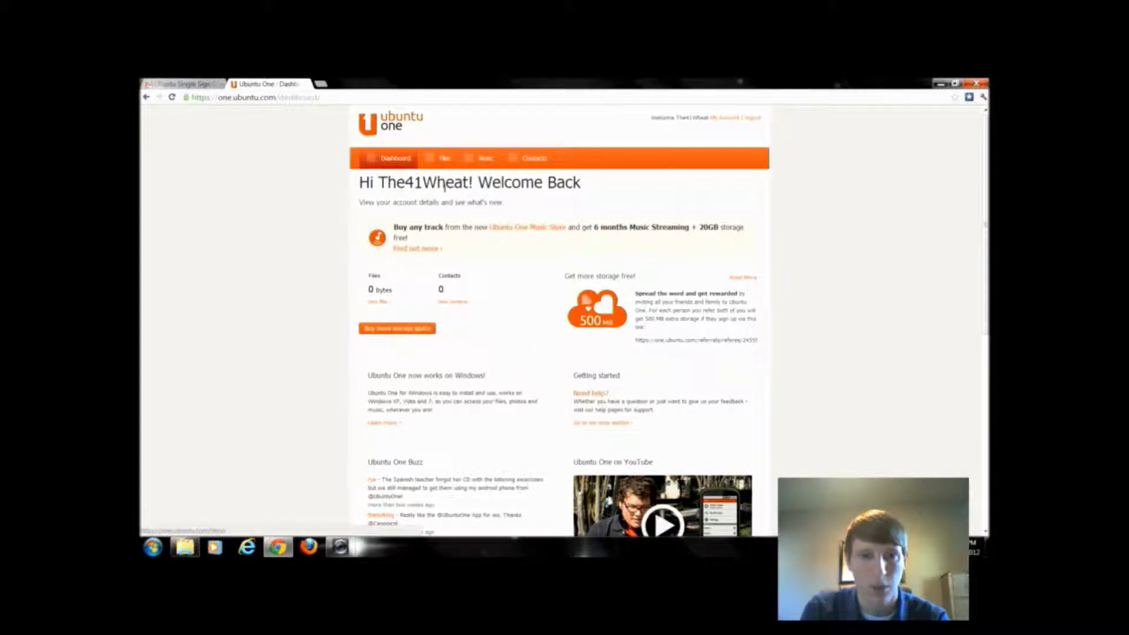
Upload the .docx document from the Google Drive folder through the Files tab.
left_click(450, 159)
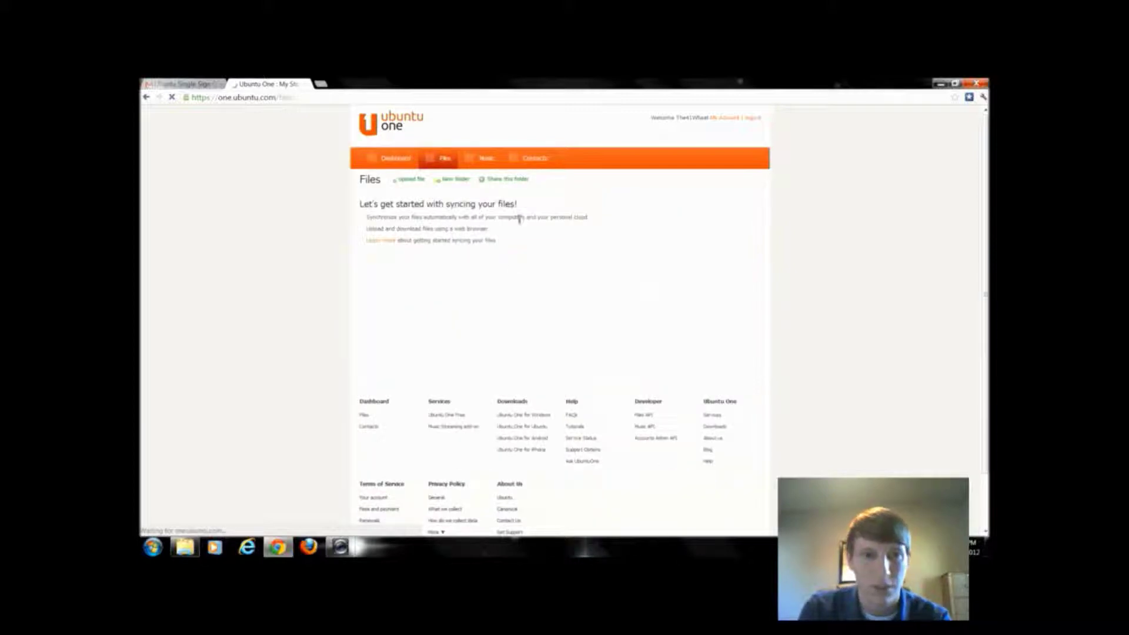
left_click(416, 180)
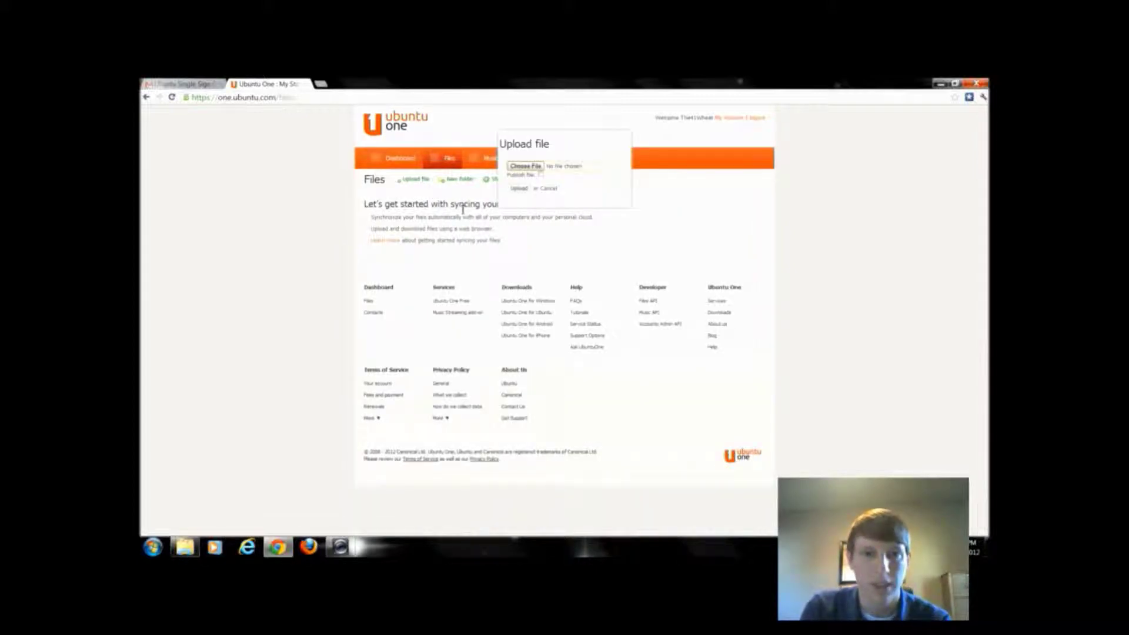
left_click(527, 164)
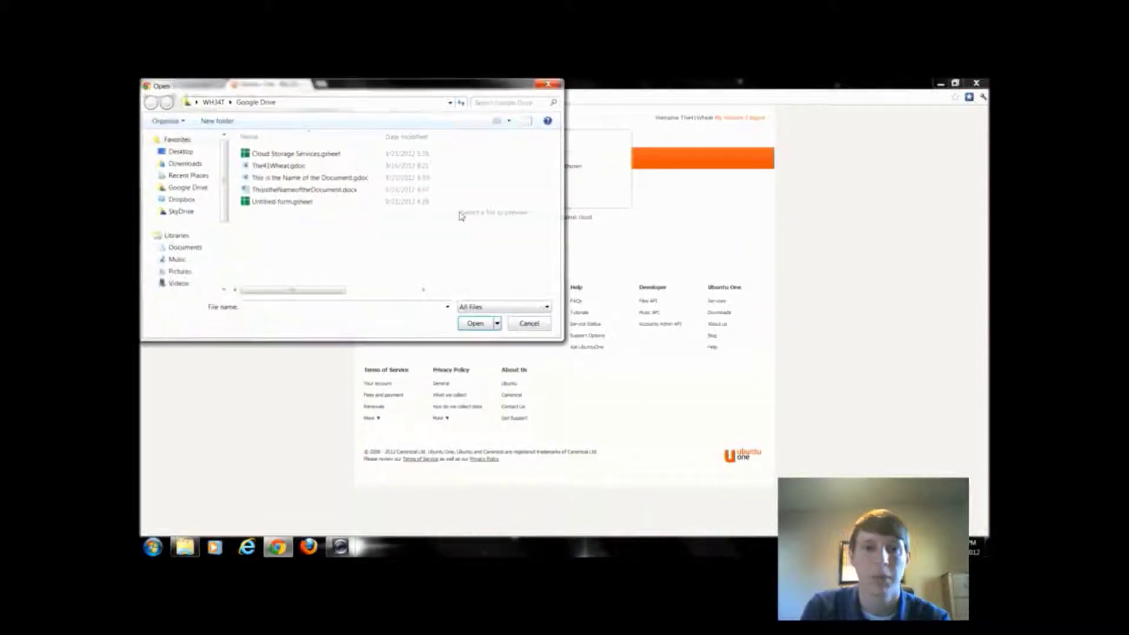
double_click(306, 190)
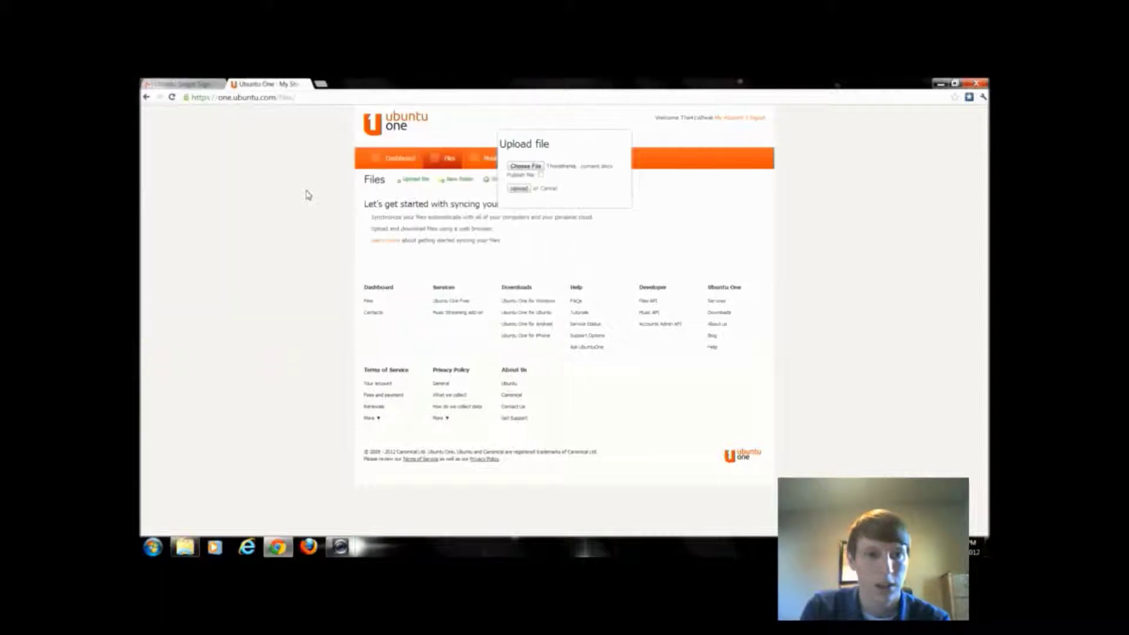
left_click(519, 189)
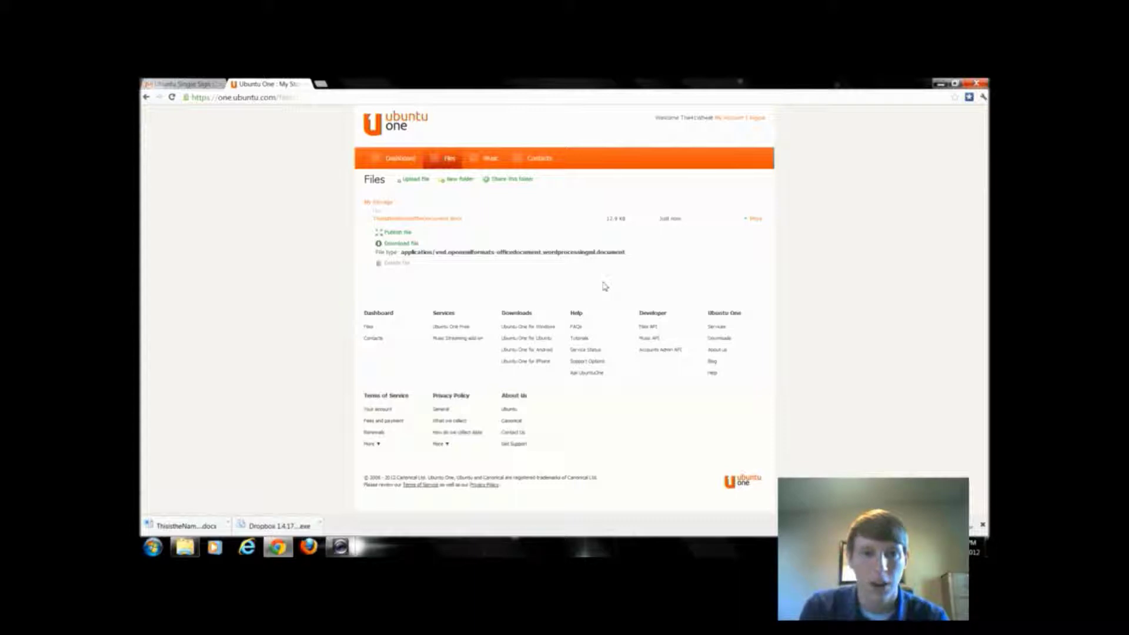
Hide and reshow the uploaded file's details, then open sharing options for My Storage.
left_click(757, 221)
left_click(757, 222)
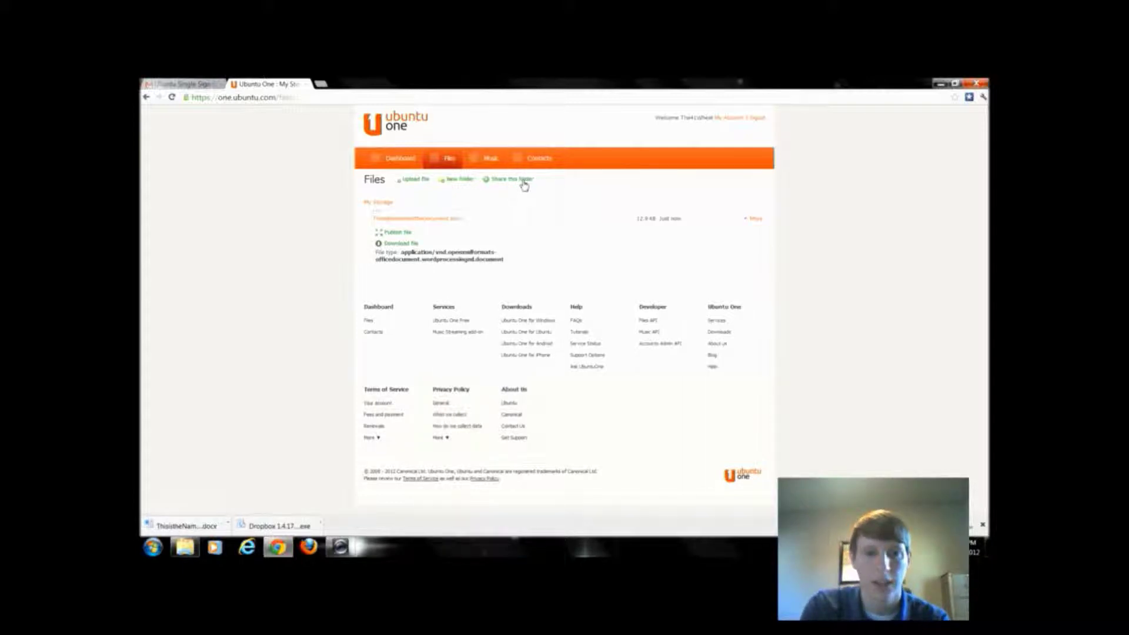
left_click(524, 186)
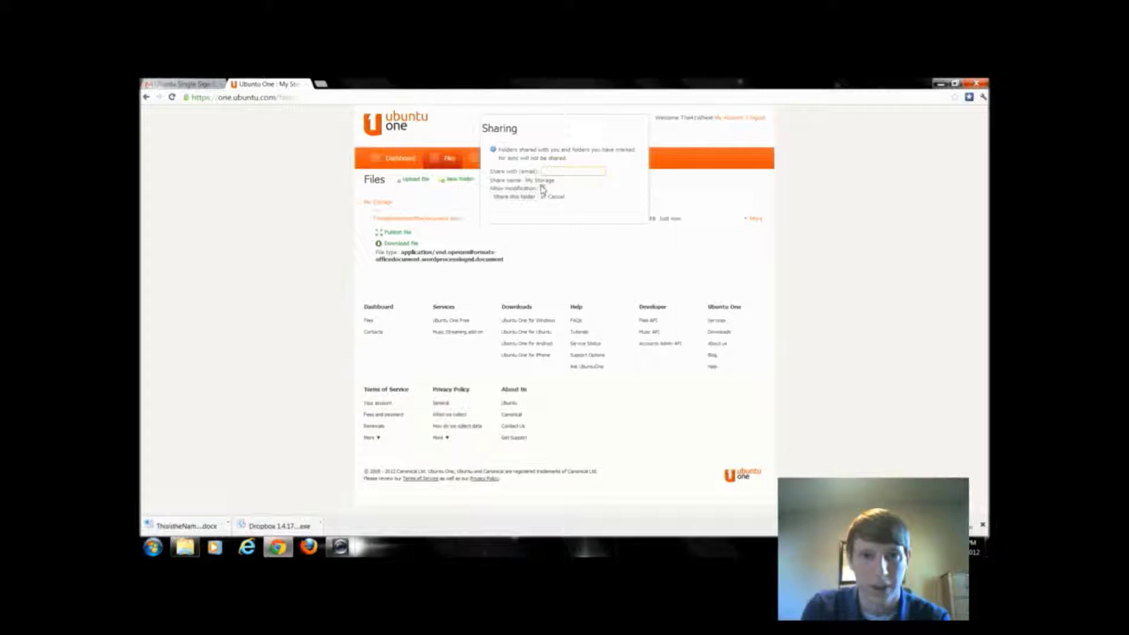
Tick Allow modification in the sharing dialog, cancel sharing, then go to the Music page.
left_click(542, 189)
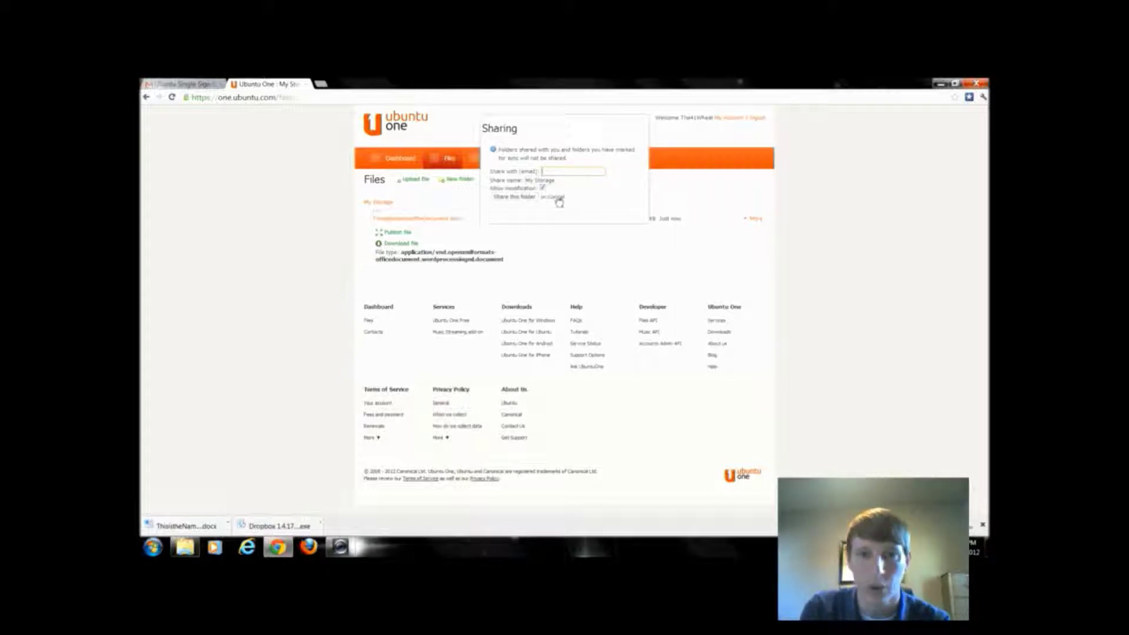
left_click(556, 197)
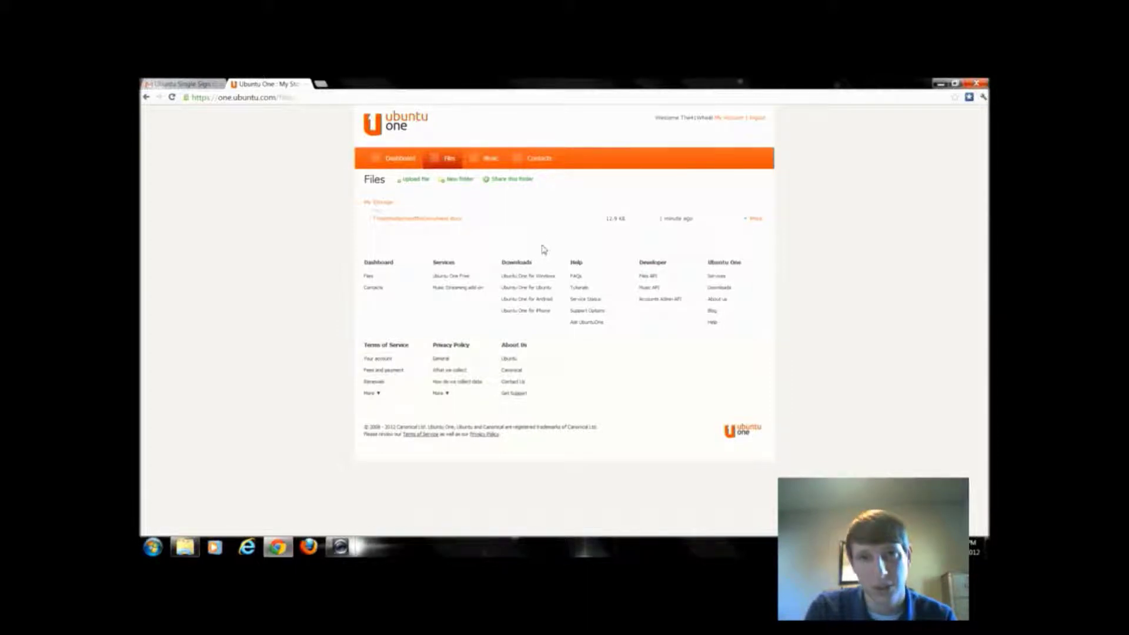
left_click(485, 167)
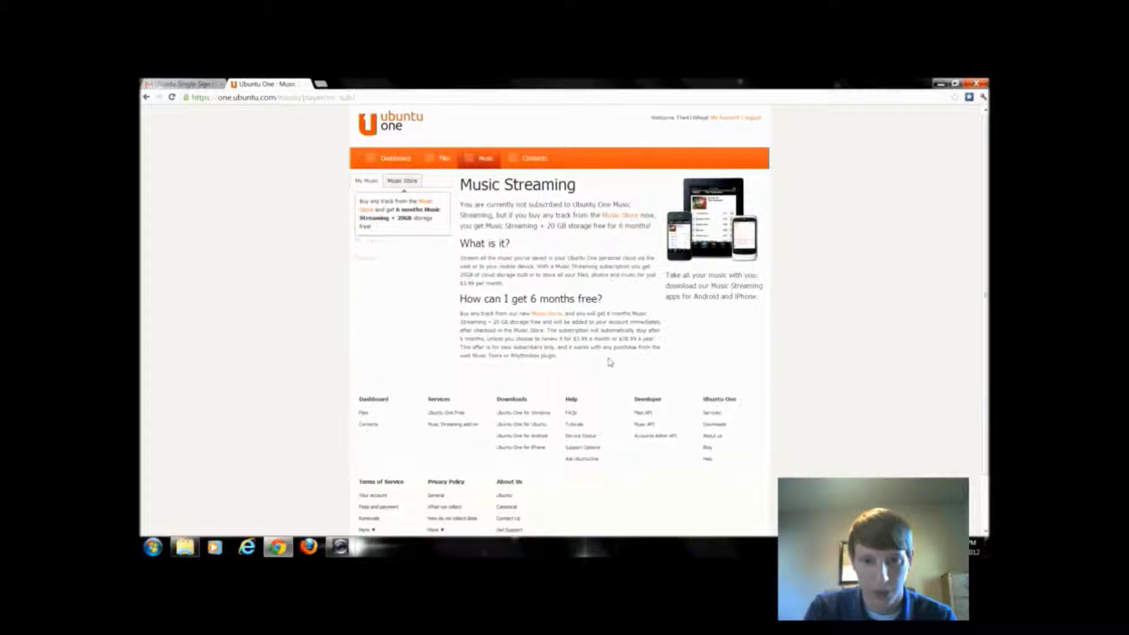
left_click(403, 182)
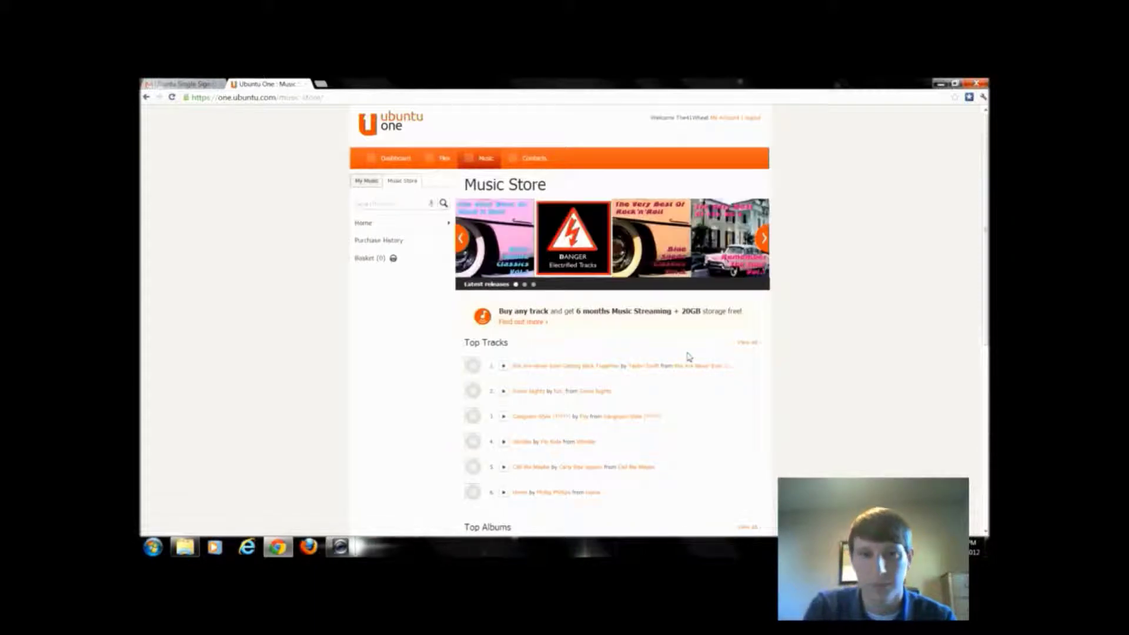
Look over the Music Store and open the music streaming 'Find out more' page.
scroll(690, 357, "down", 3)
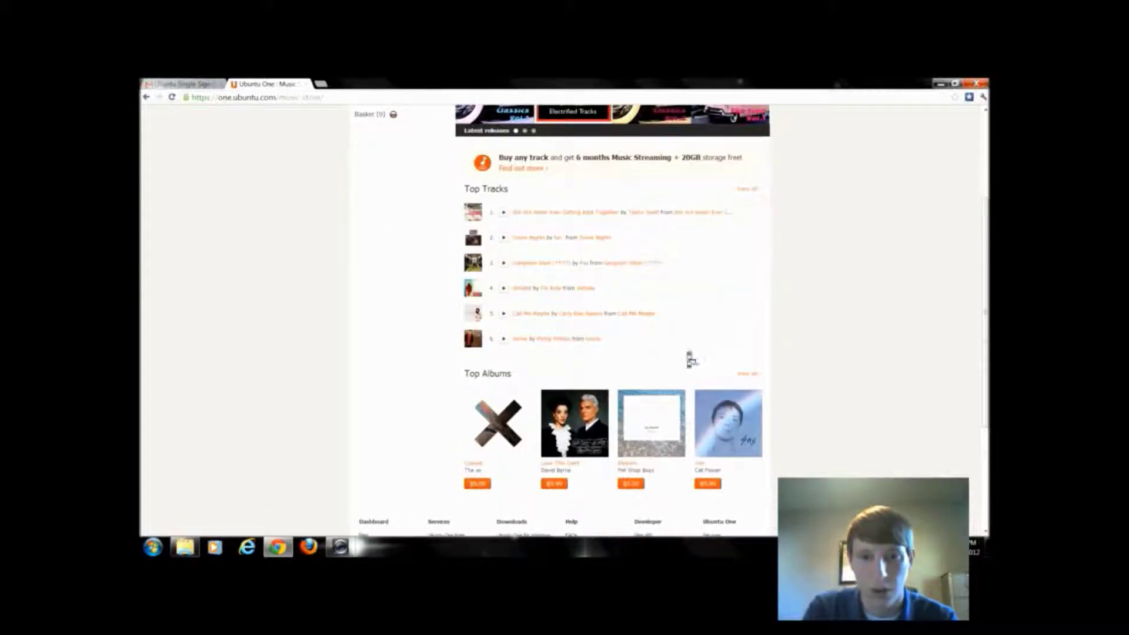
scroll(689, 357, "down", 3)
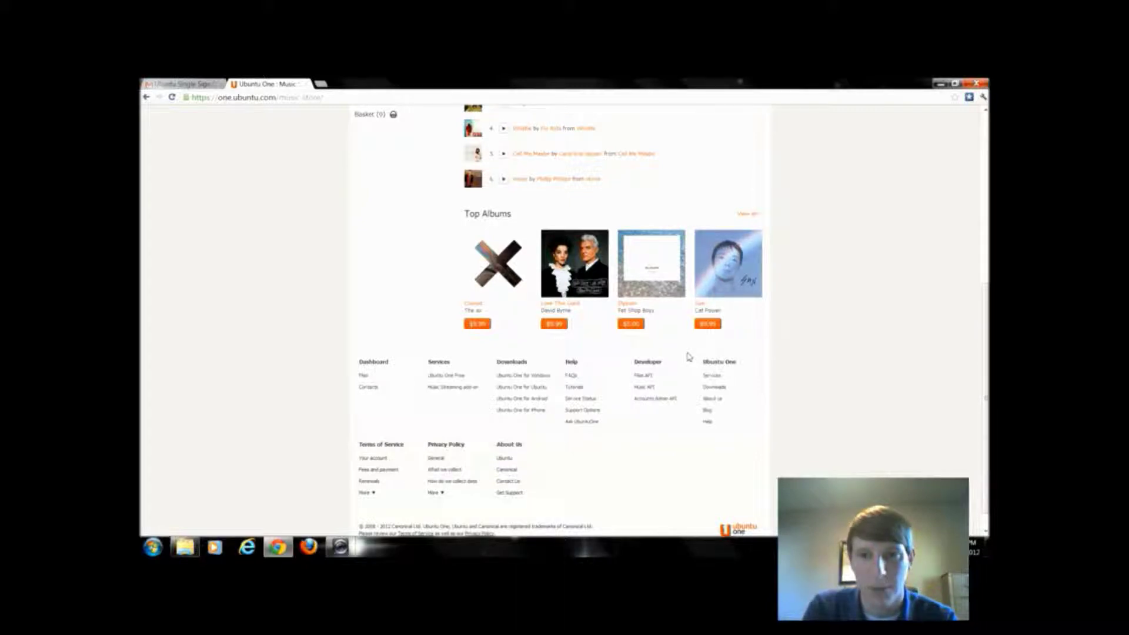
scroll(690, 357, "up", 6)
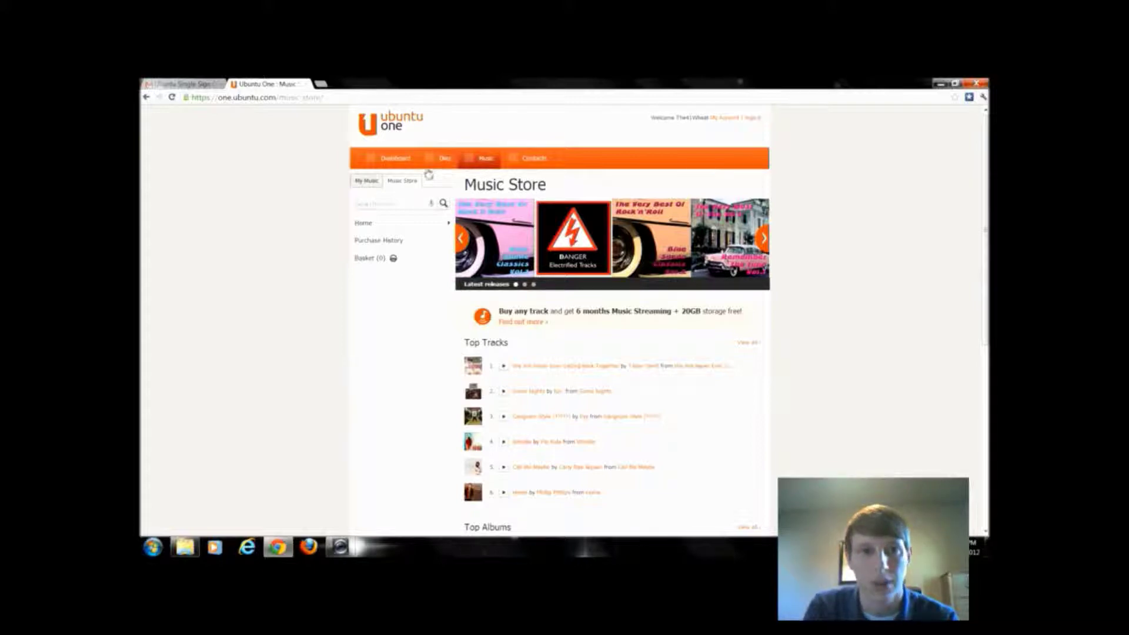
left_click(522, 322)
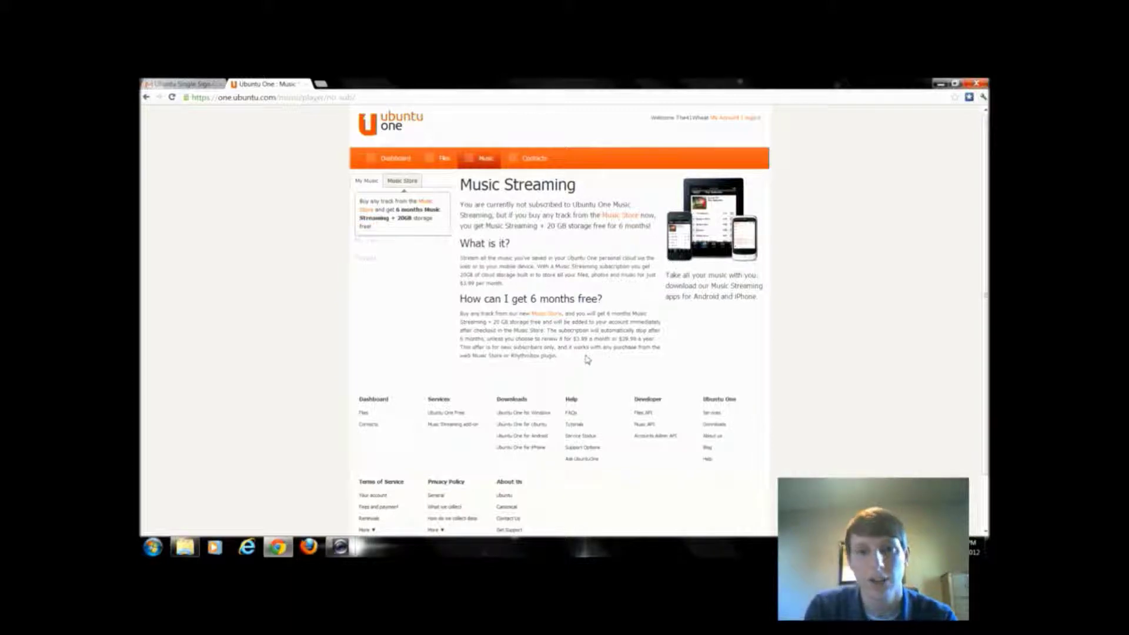
left_click(520, 414)
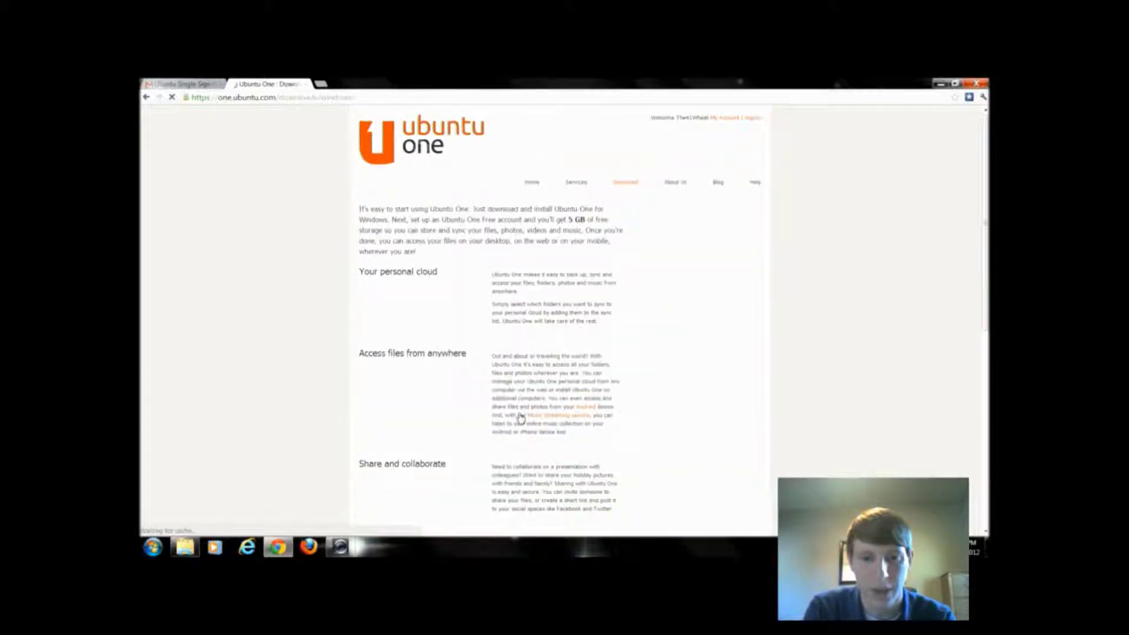
Download the Ubuntu One for Windows installer.
left_click(428, 284)
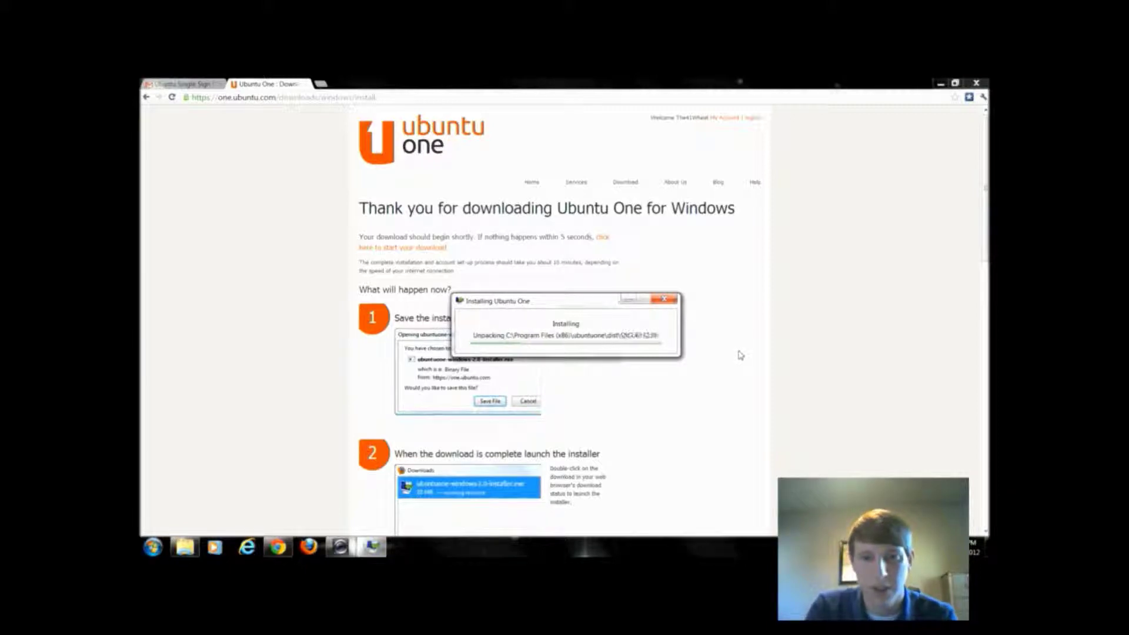
Review the setup steps, agree to the licence, and choose to sign in with the existing account.
scroll(741, 356, "down", 2)
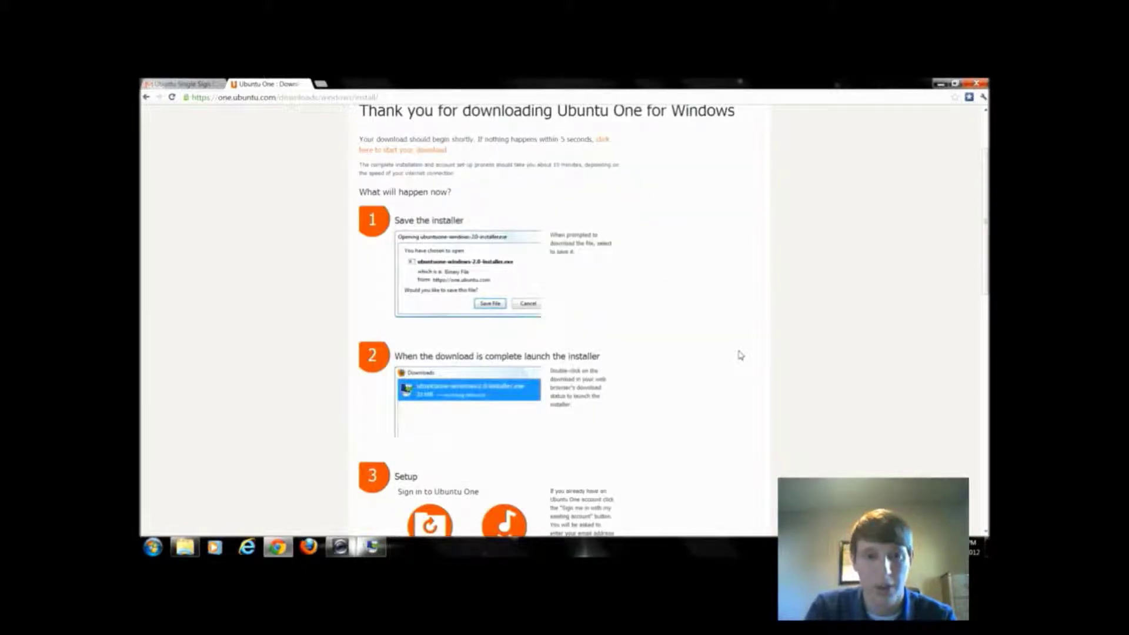
scroll(740, 355, "down", 6)
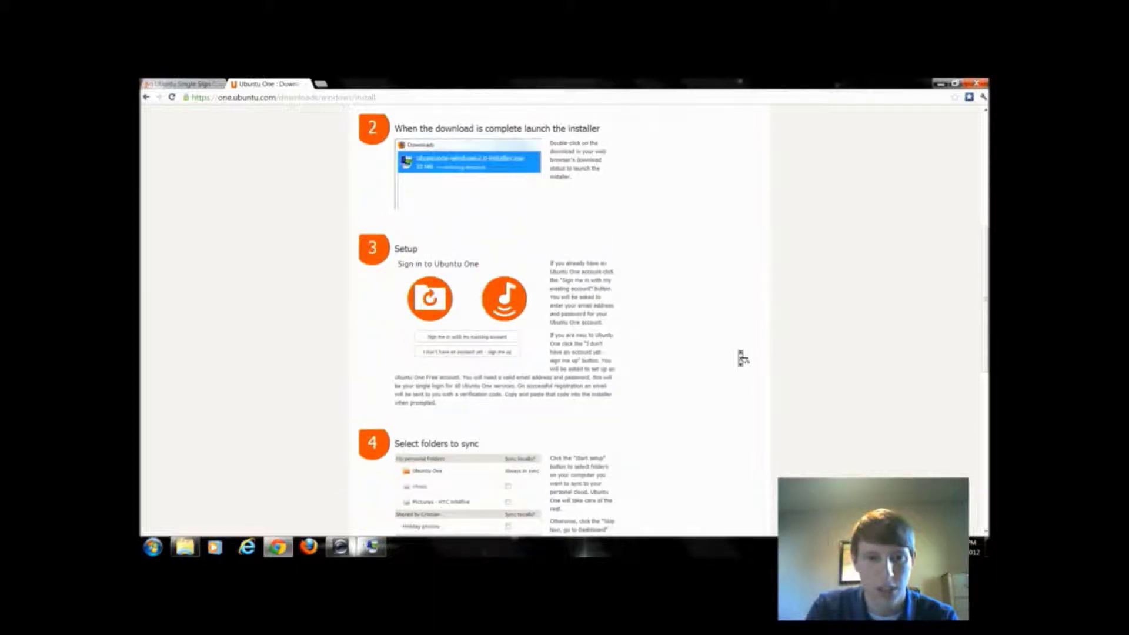
scroll(741, 355, "down", 1)
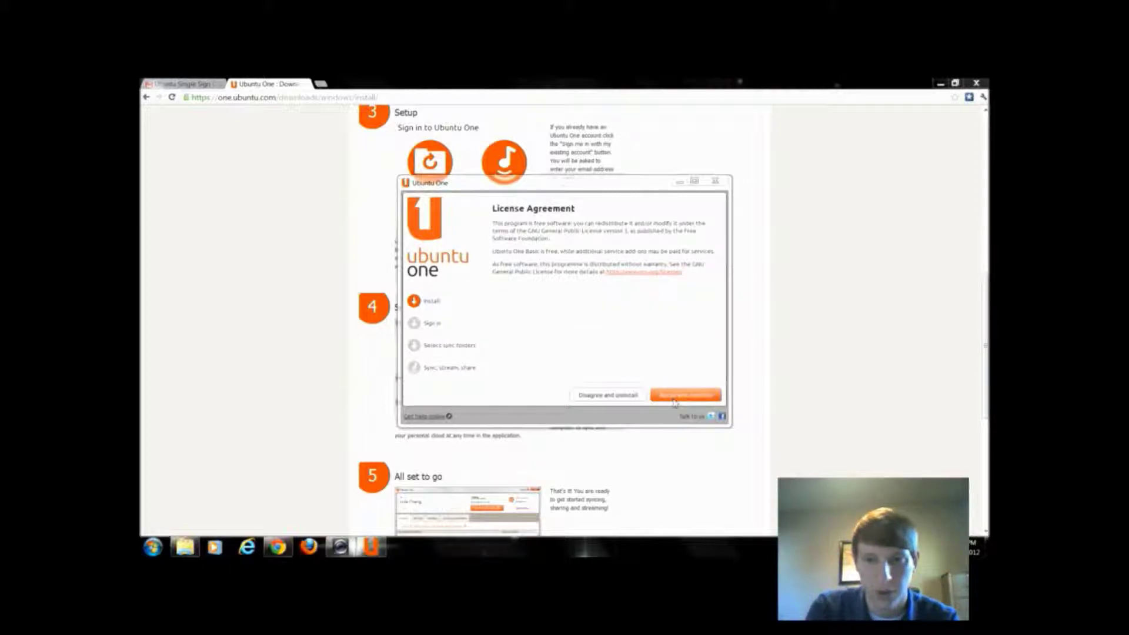
left_click(675, 398)
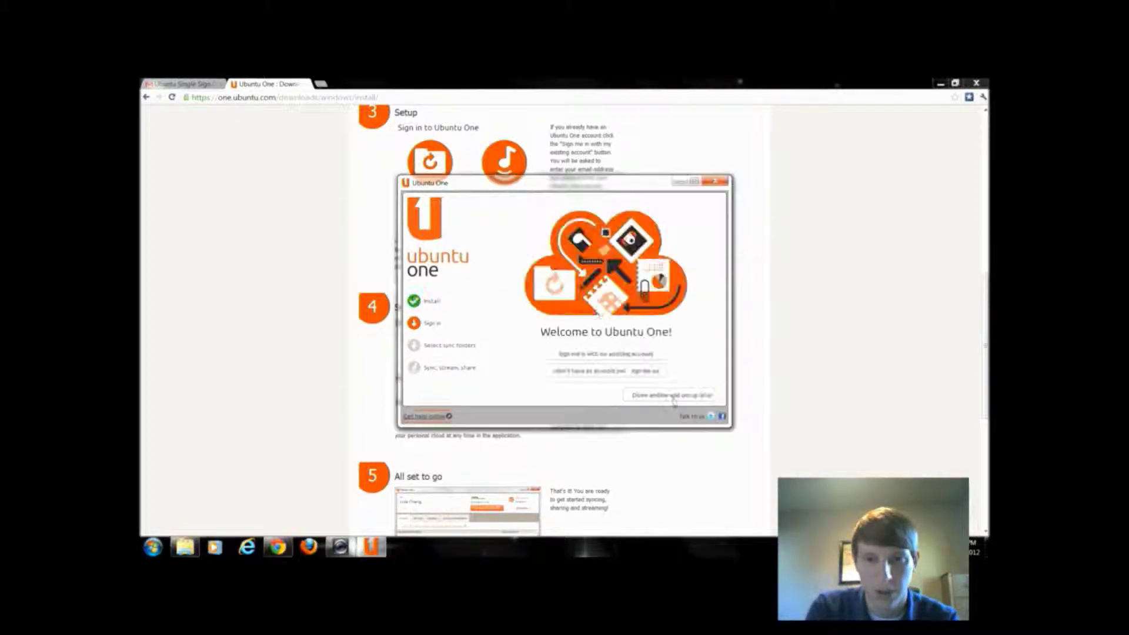
left_click(612, 354)
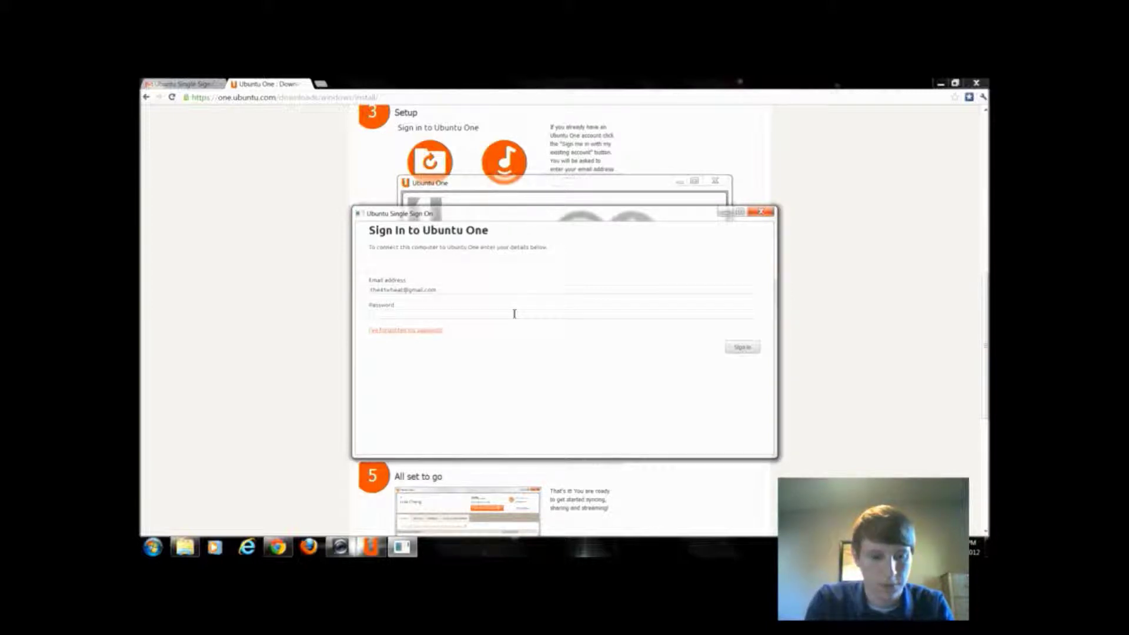
Sign in to the Windows client with the account password and finish the Single Sign On window.
type("****")
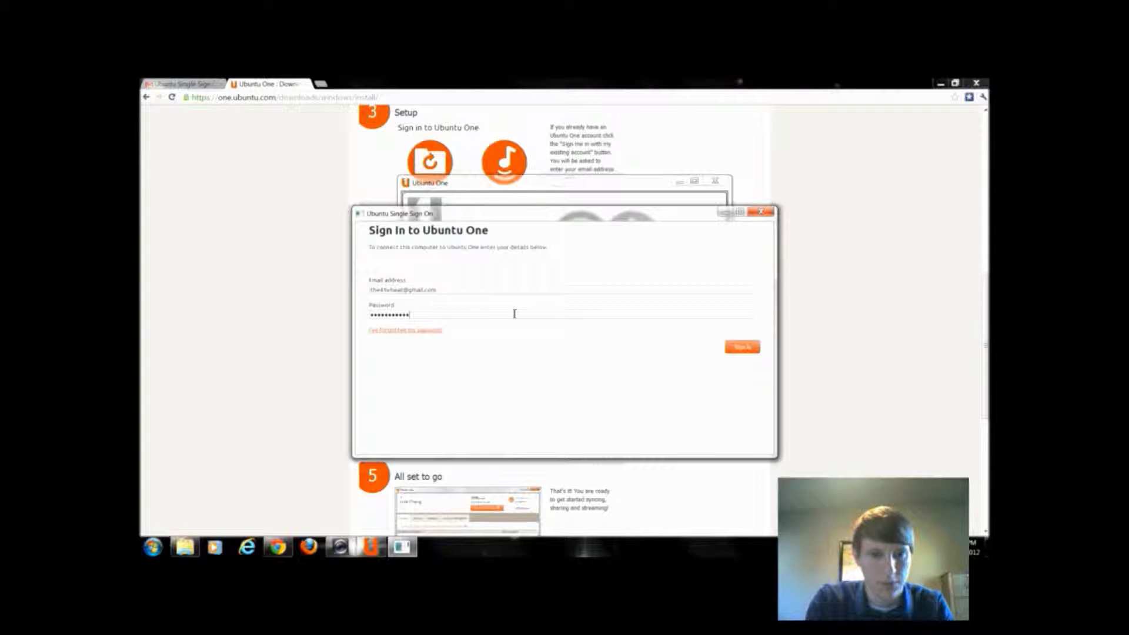
left_click(746, 349)
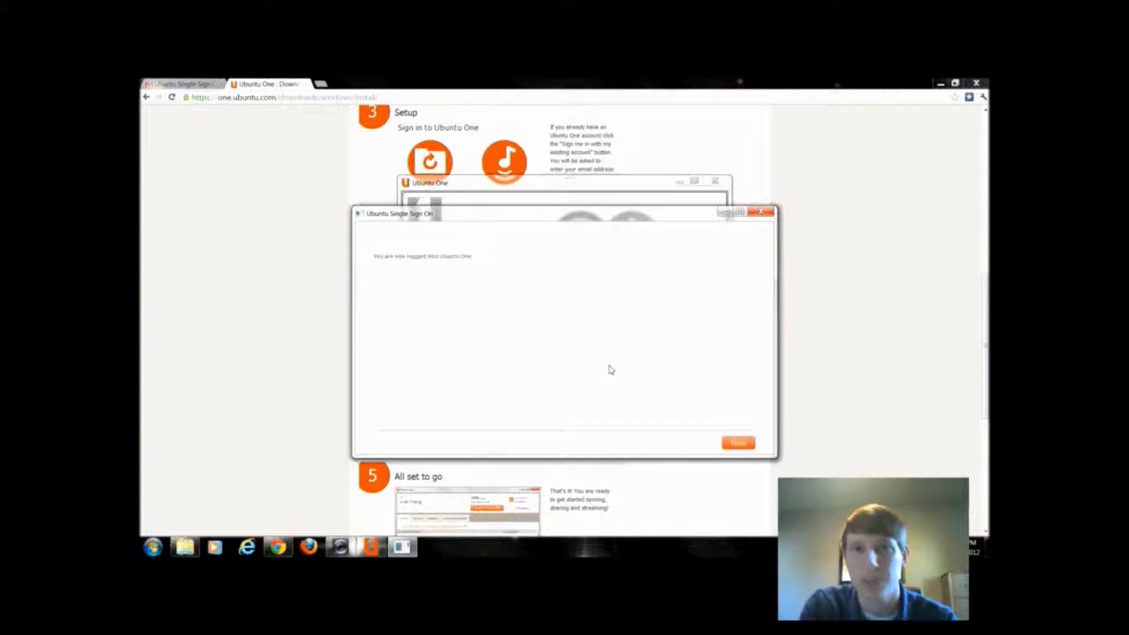
left_click(738, 442)
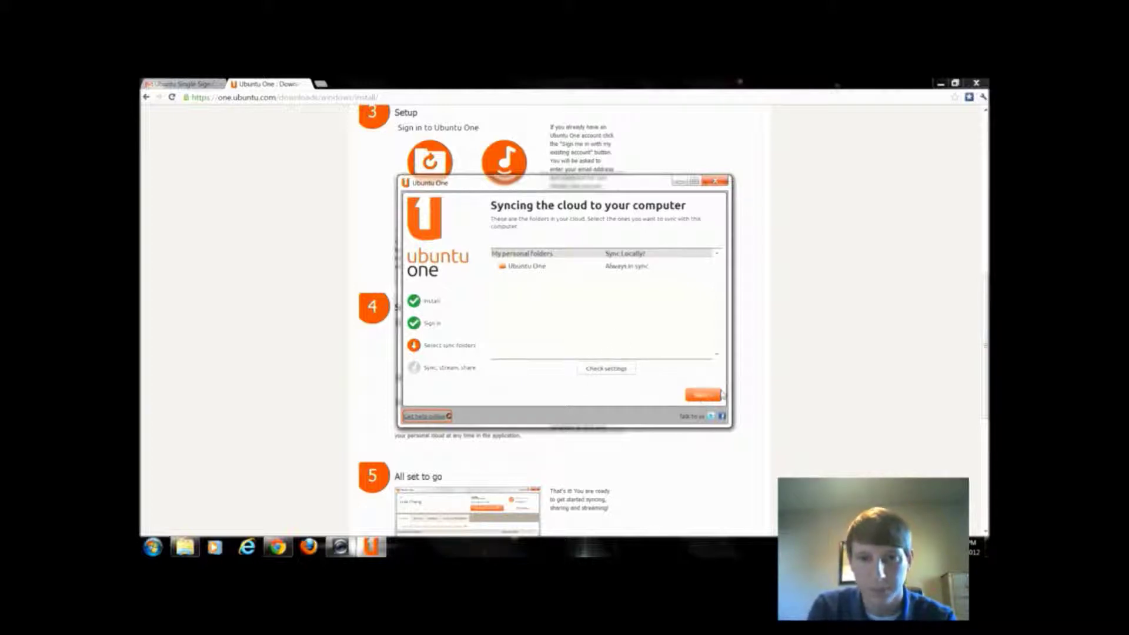
Finish the cloud-sync and computer-folders pages of the wizard, then close the dashboard window.
left_click(718, 394)
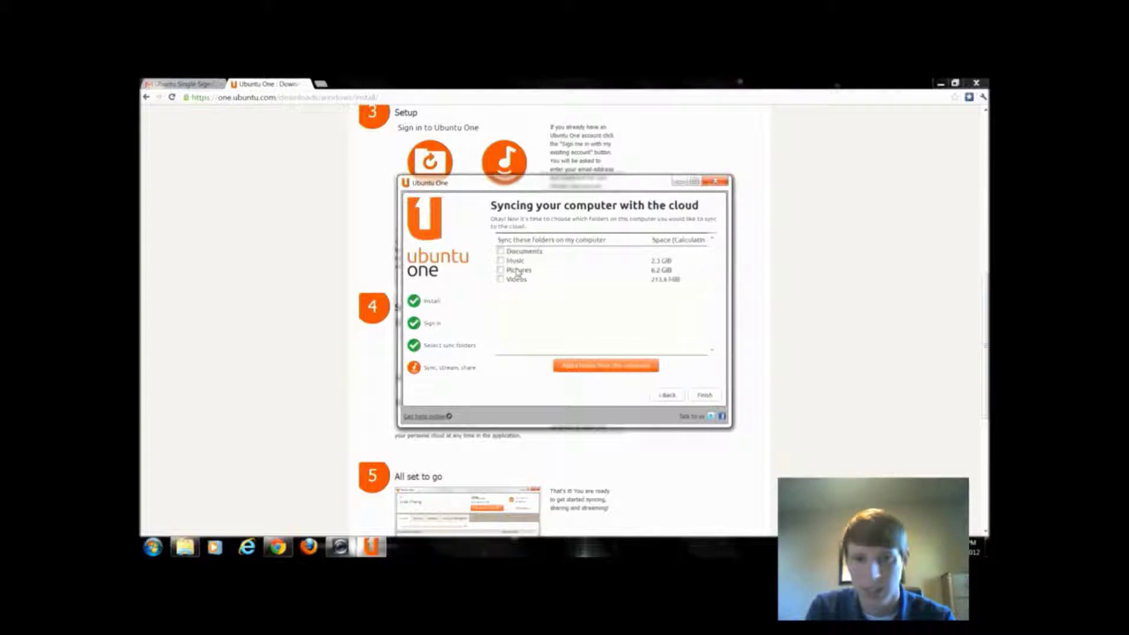
left_click(704, 396)
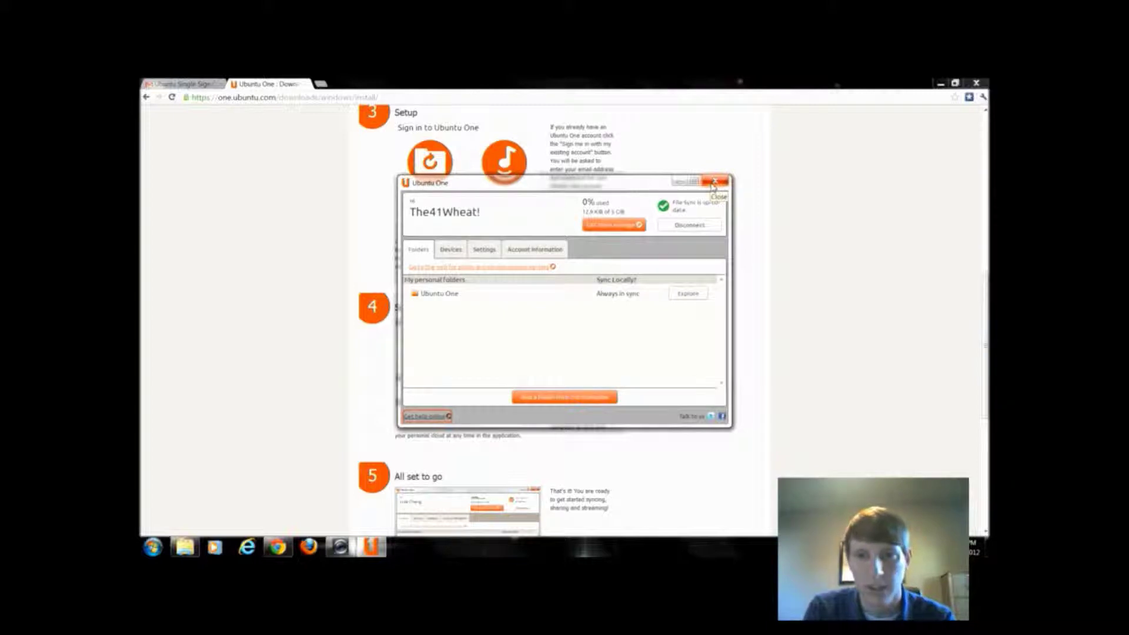
left_click(712, 186)
Open the Computer window from the Start menu.
left_click(153, 547)
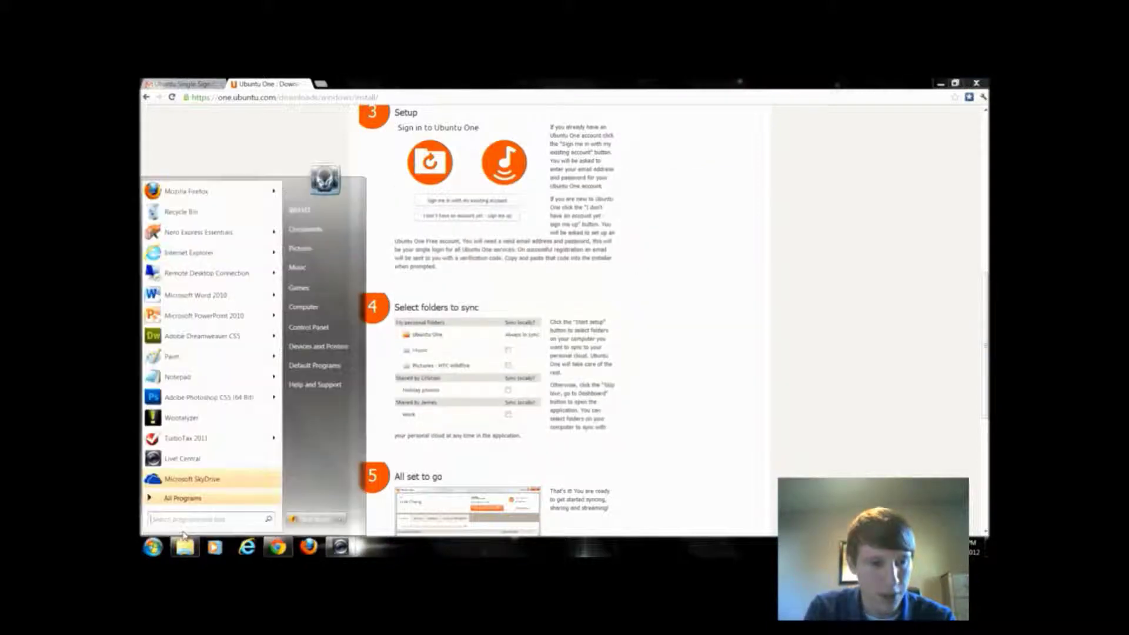
left_click(312, 308)
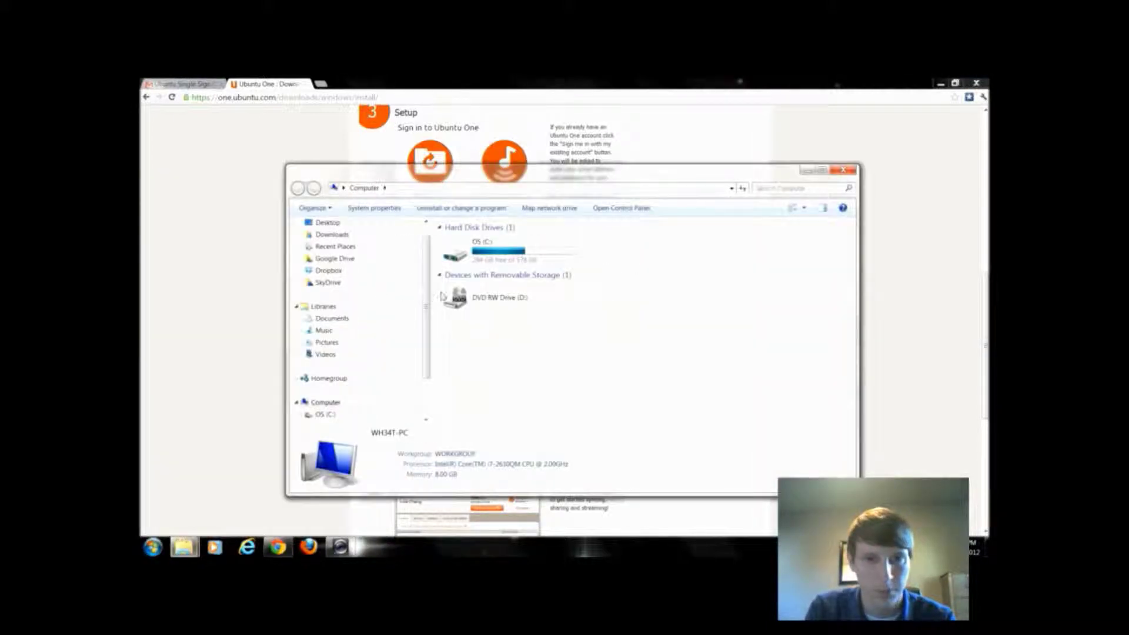
scroll(353, 282, "up", 1)
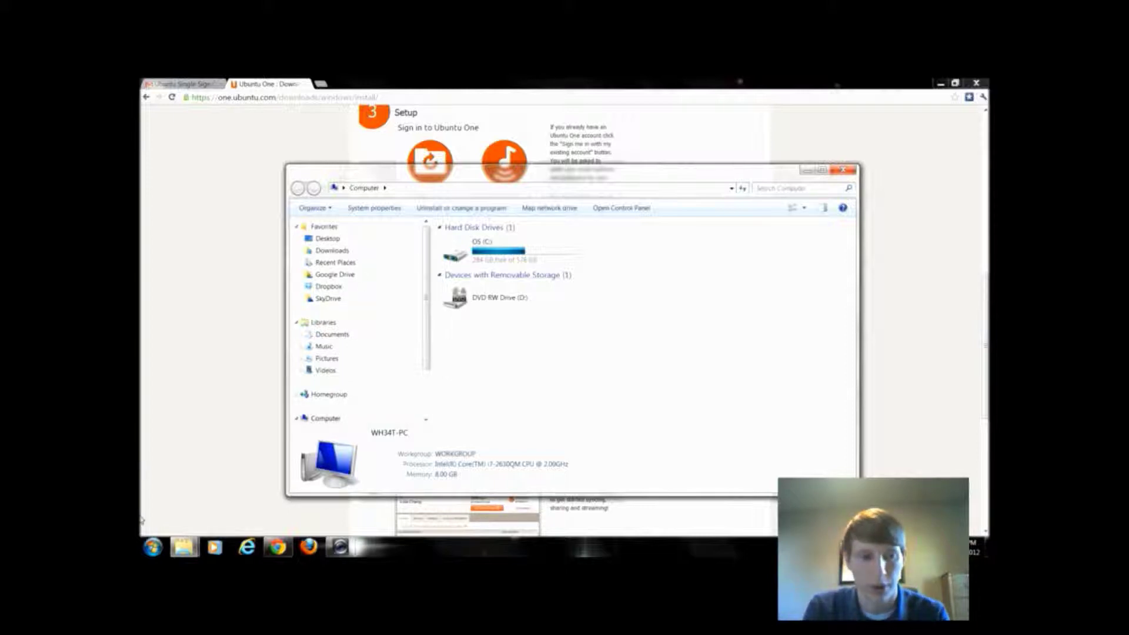
Relaunch Ubuntu One from the Ubuntu One folder under Start > All Programs.
left_click(153, 547)
left_click(230, 498)
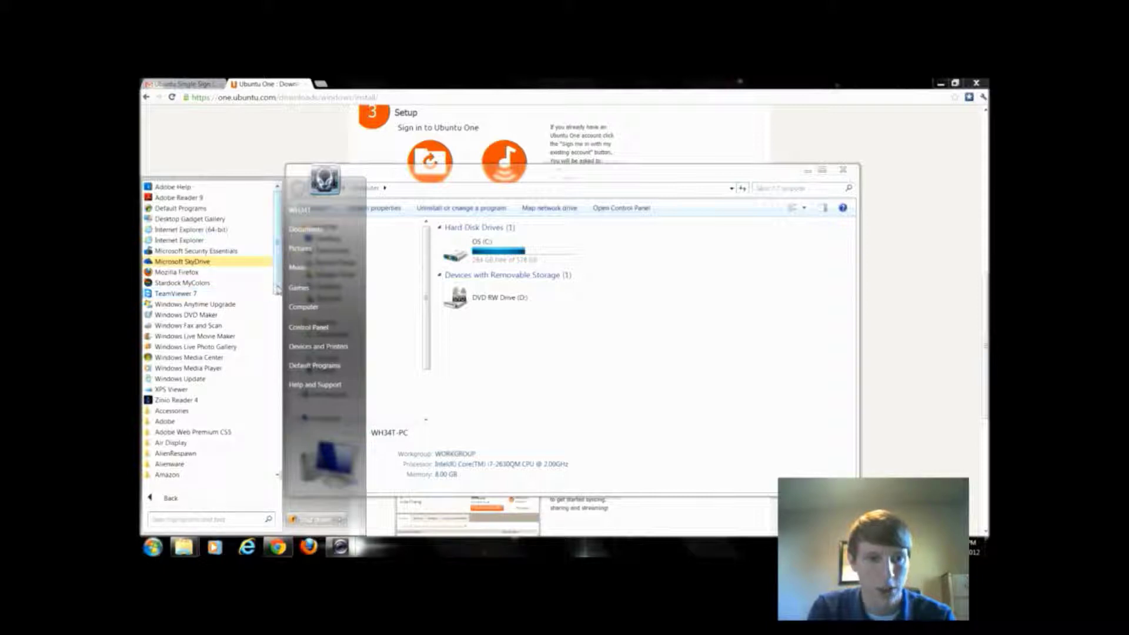
scroll(265, 359, "down", 10)
scroll(206, 435, "down", 2)
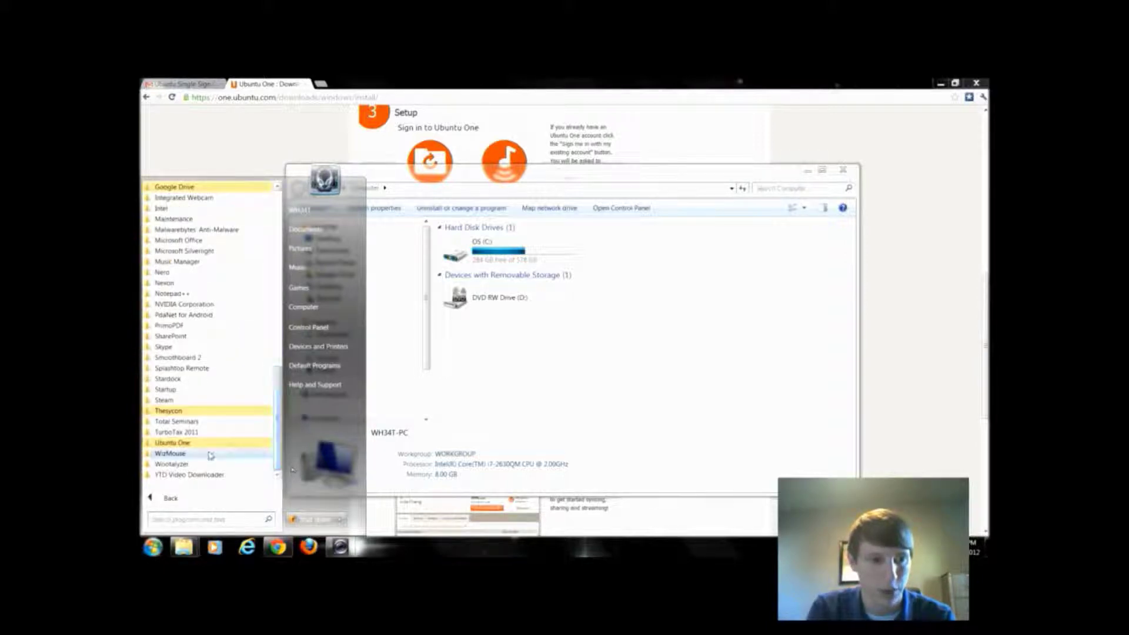
left_click(174, 442)
left_click(183, 464)
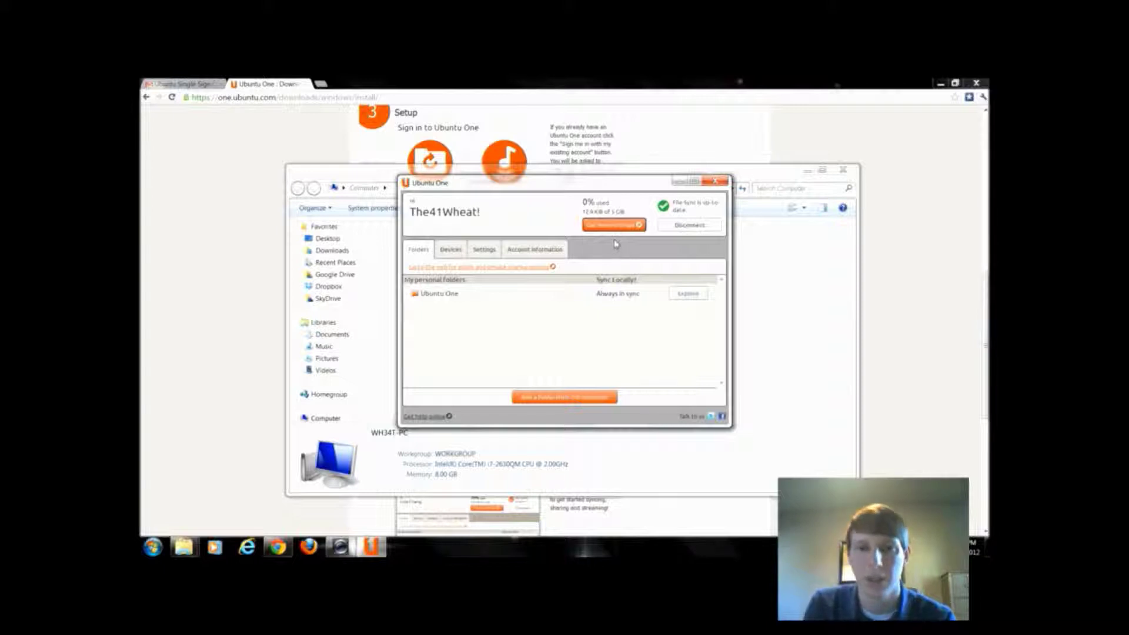
Check the Devices list and bandwidth/sync Settings, return to Folders, then close the Ubuntu One client.
left_click(451, 252)
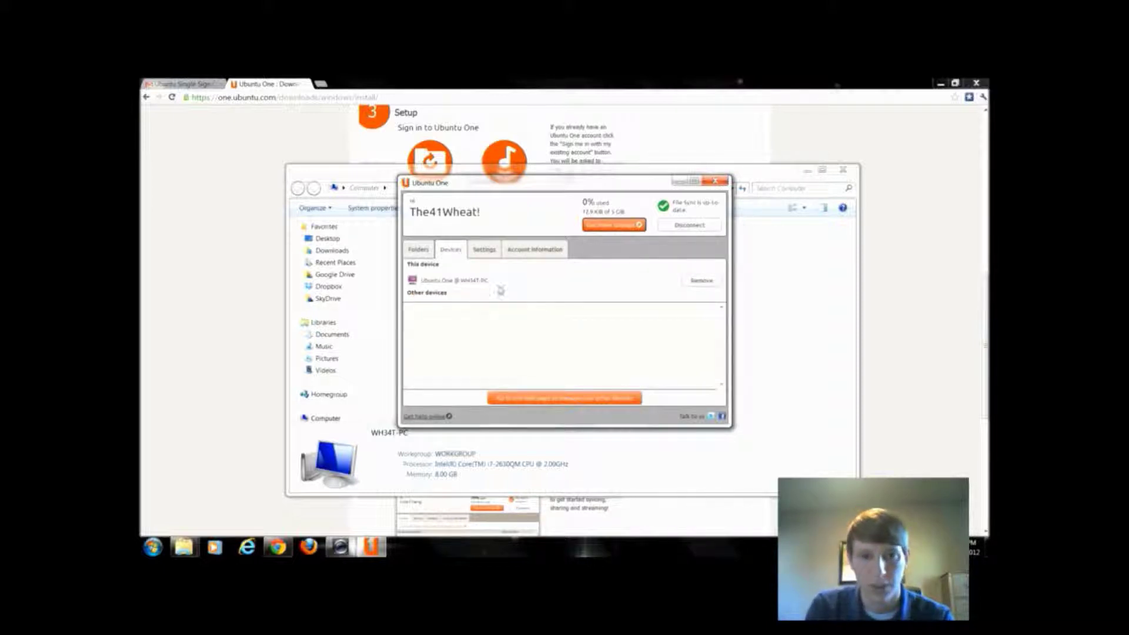
left_click(487, 253)
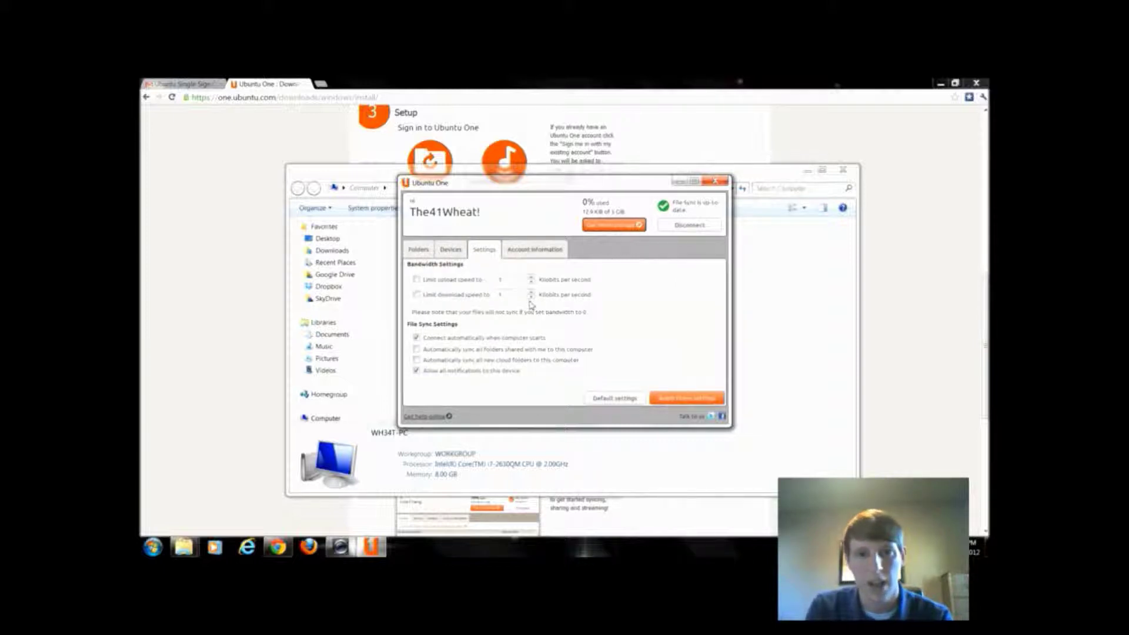
left_click(415, 254)
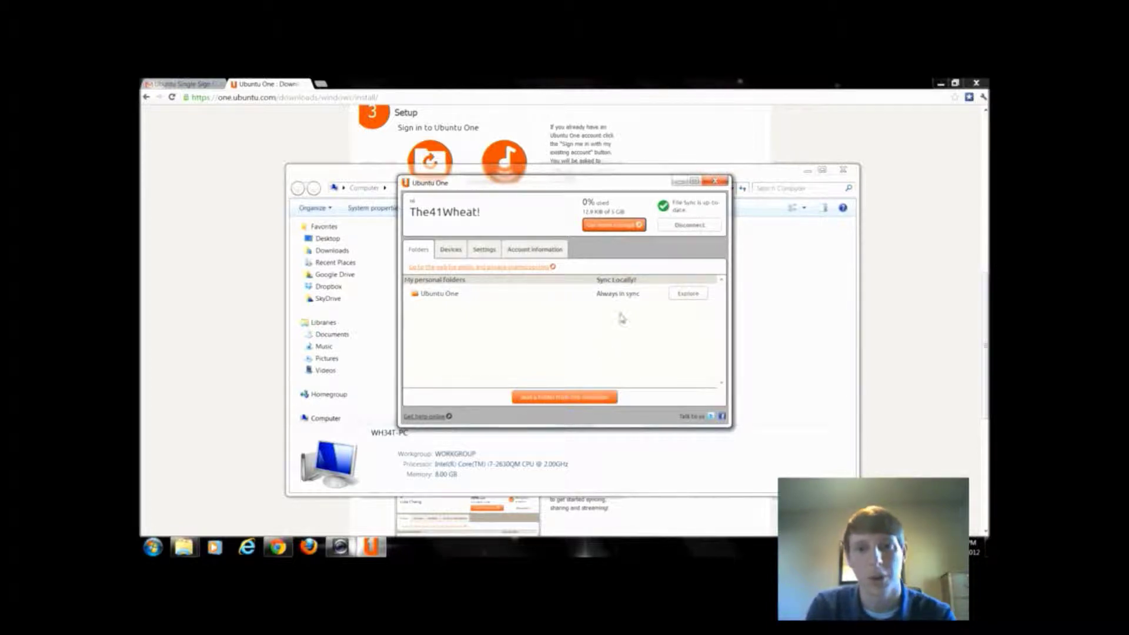
left_click(714, 181)
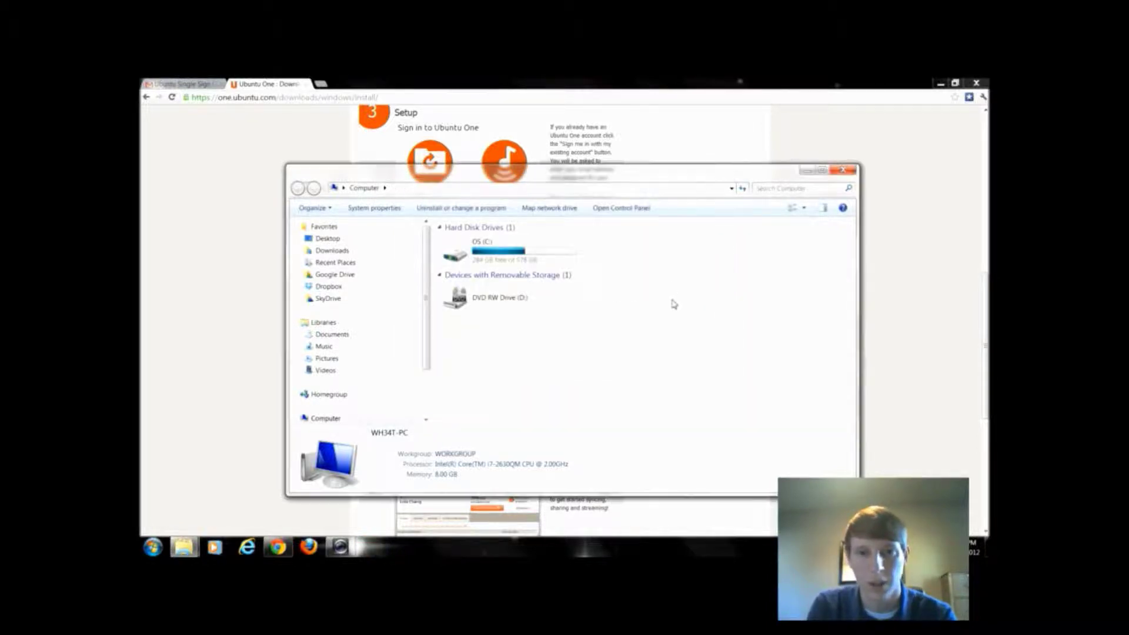
Close the Computer window and bring the 'Thank you for downloading Ubuntu One for Windows' page back to its top.
left_click(845, 171)
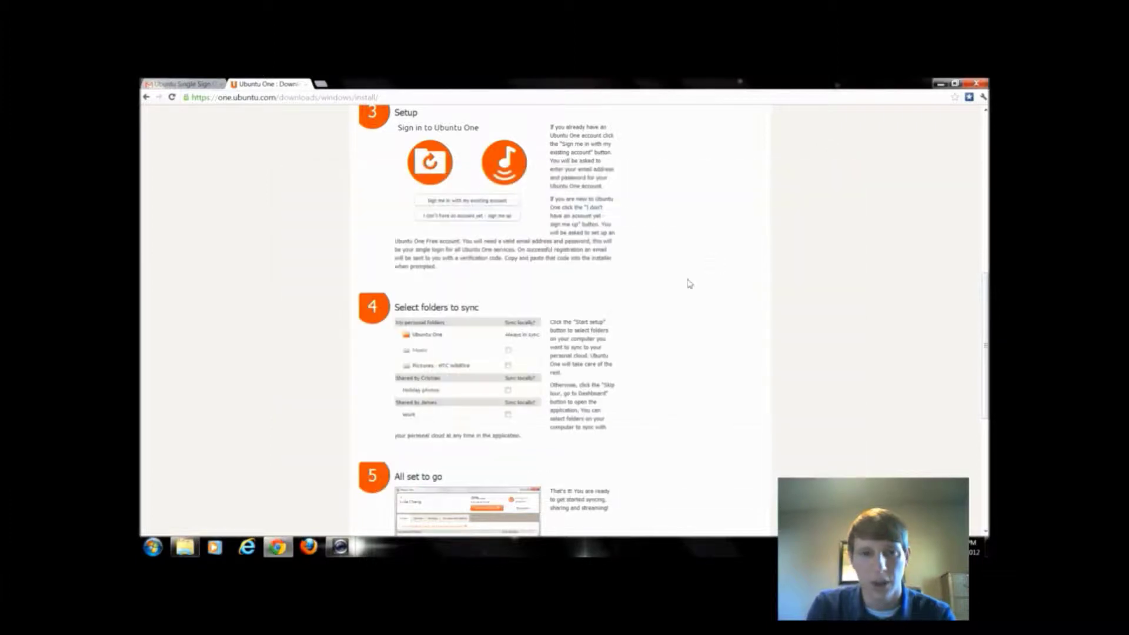
scroll(690, 284, "down", 5)
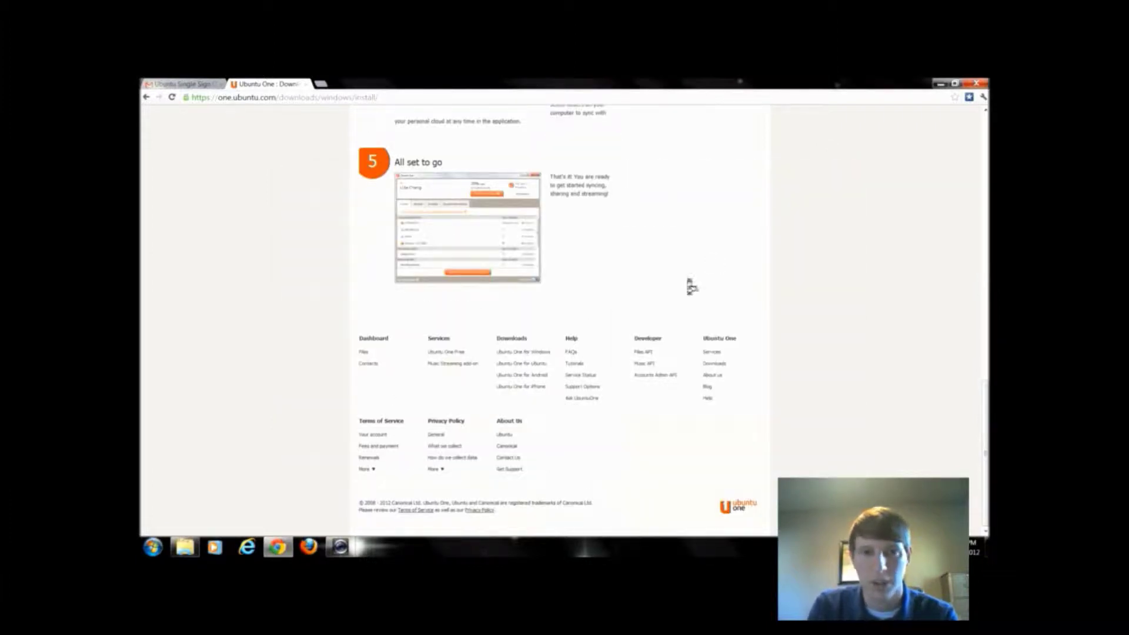
scroll(690, 284, "up", 2)
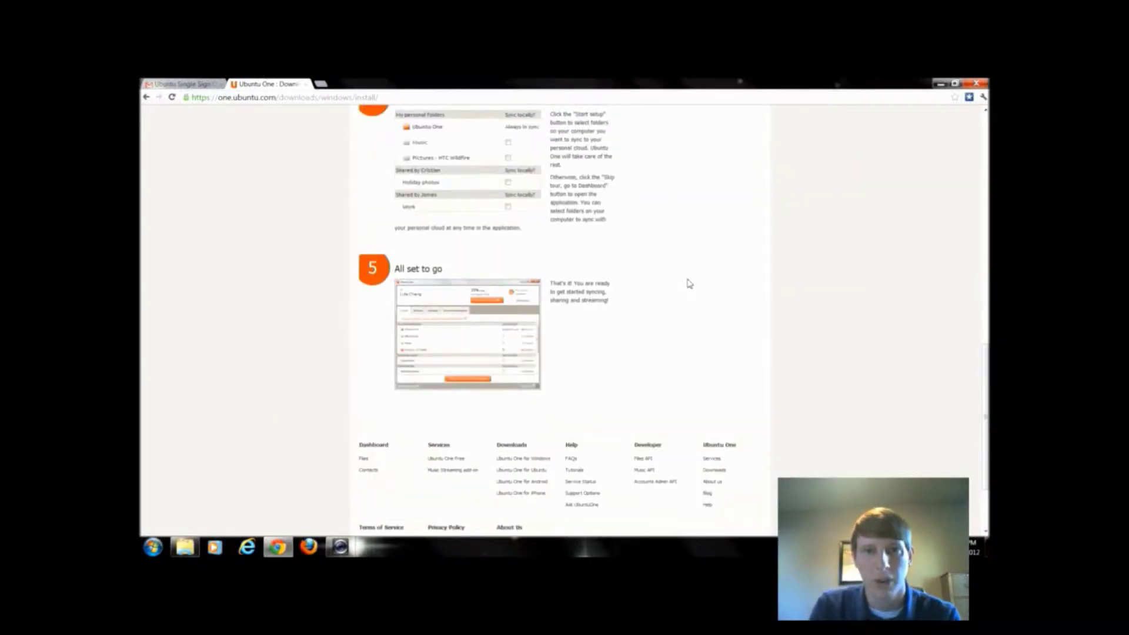
scroll(690, 284, "up", 10)
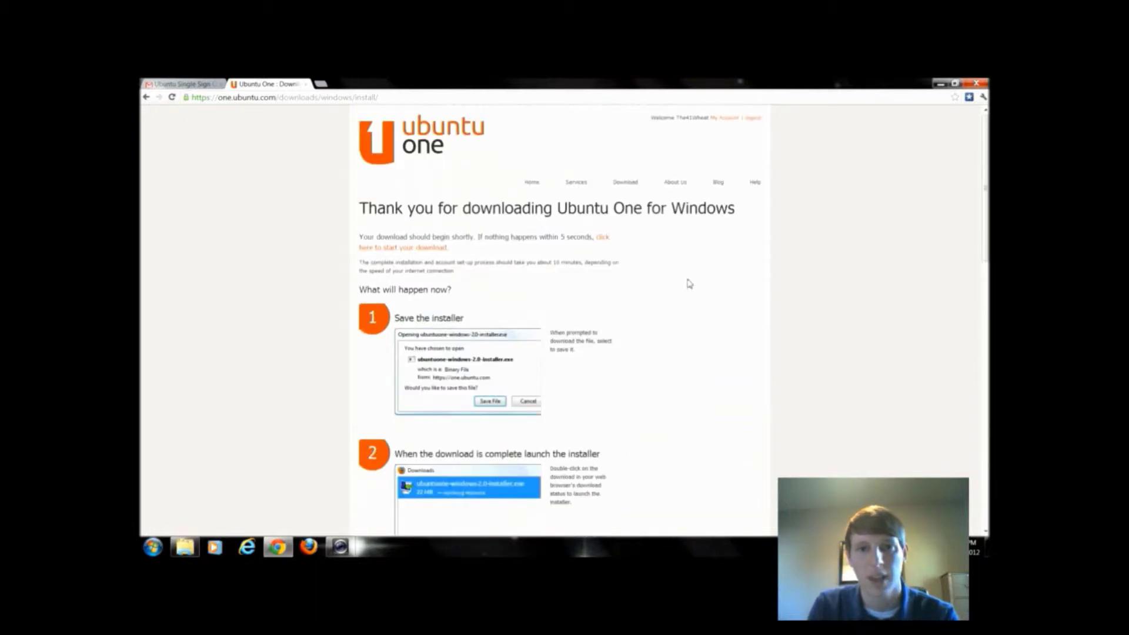